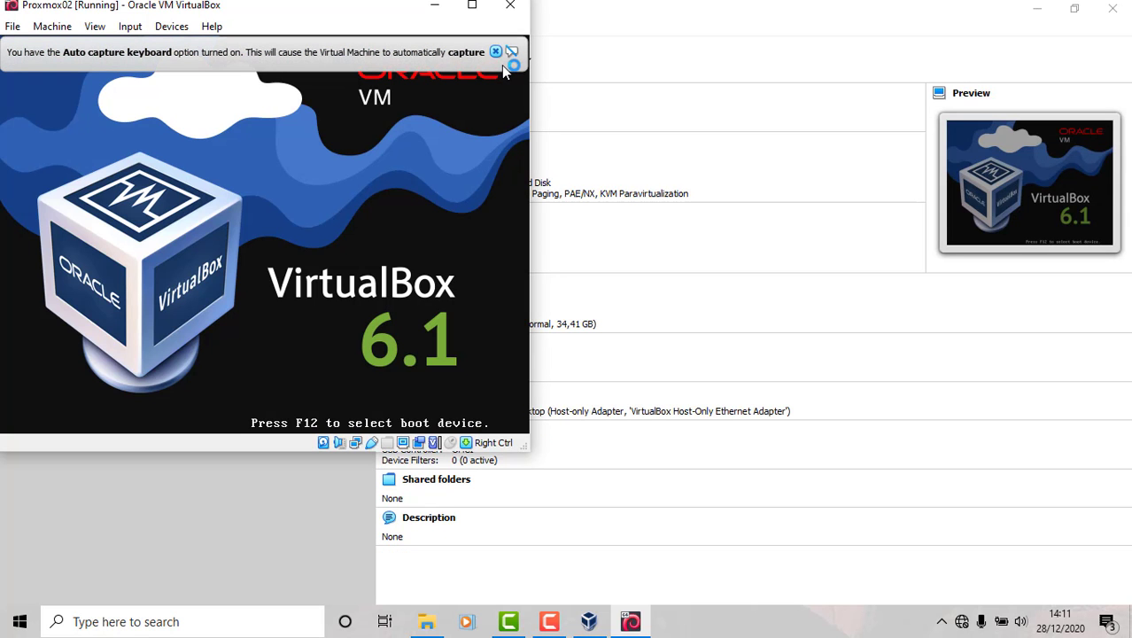
Boot Proxmox02 from GRUB, log in as root on its console, and minimize the VM window
left_click(495, 52)
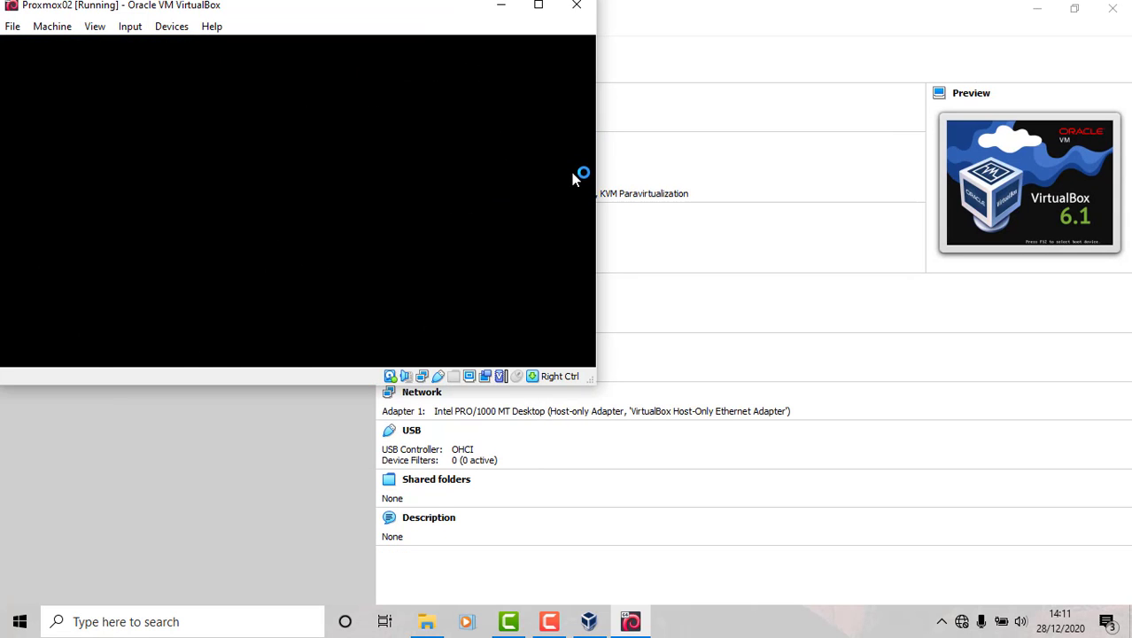
key("Return")
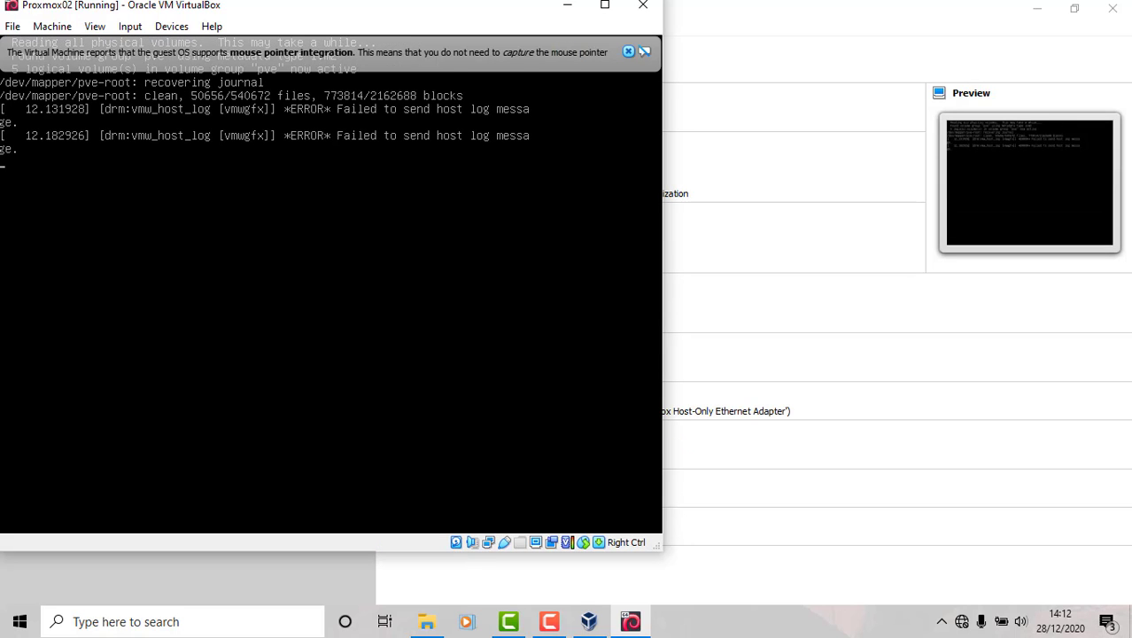
left_click(628, 52)
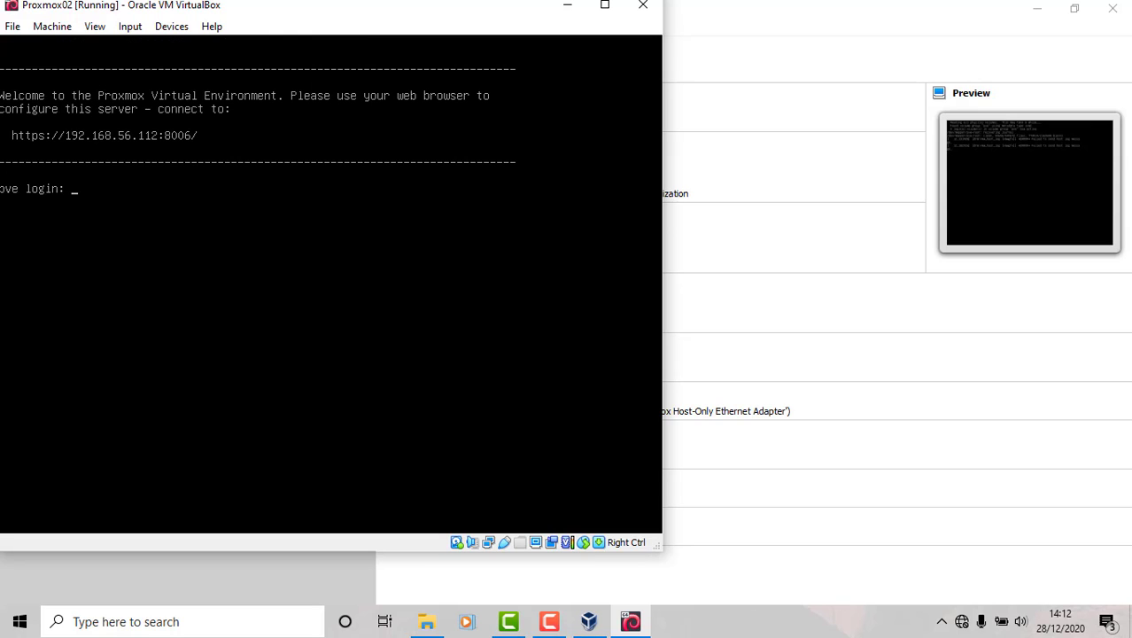
type("root")
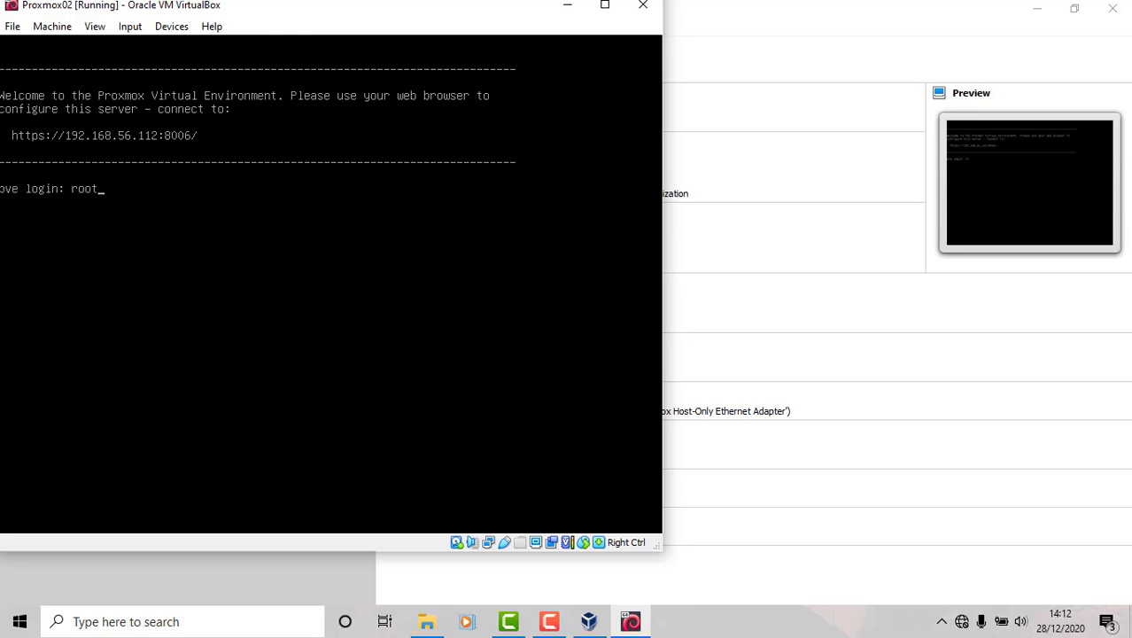
key("Return")
key("Return")
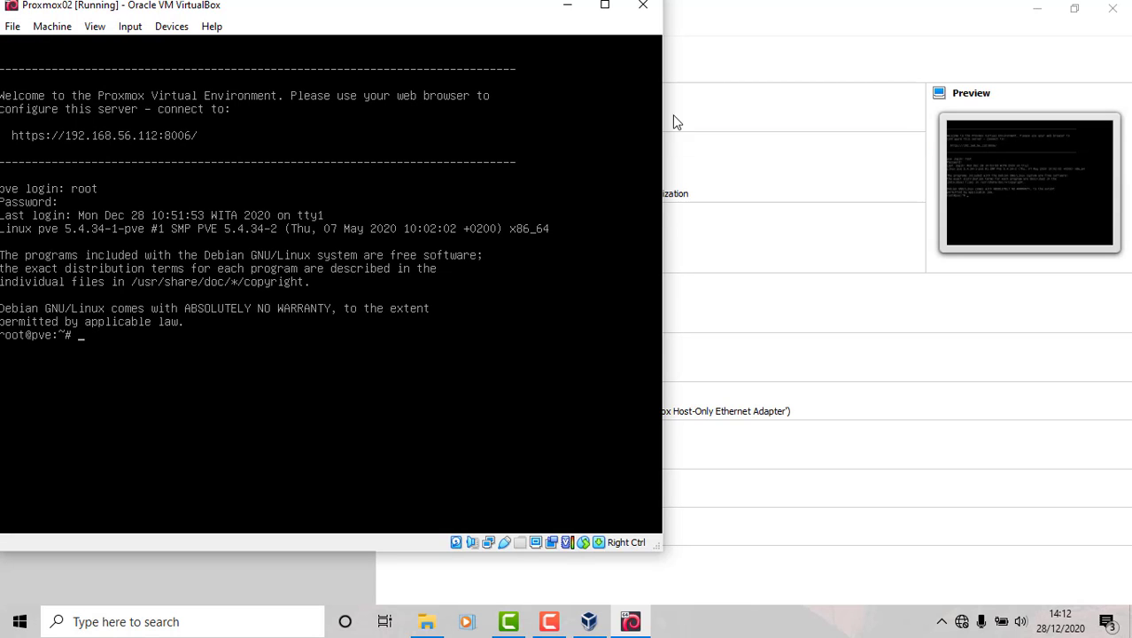
left_click(565, 11)
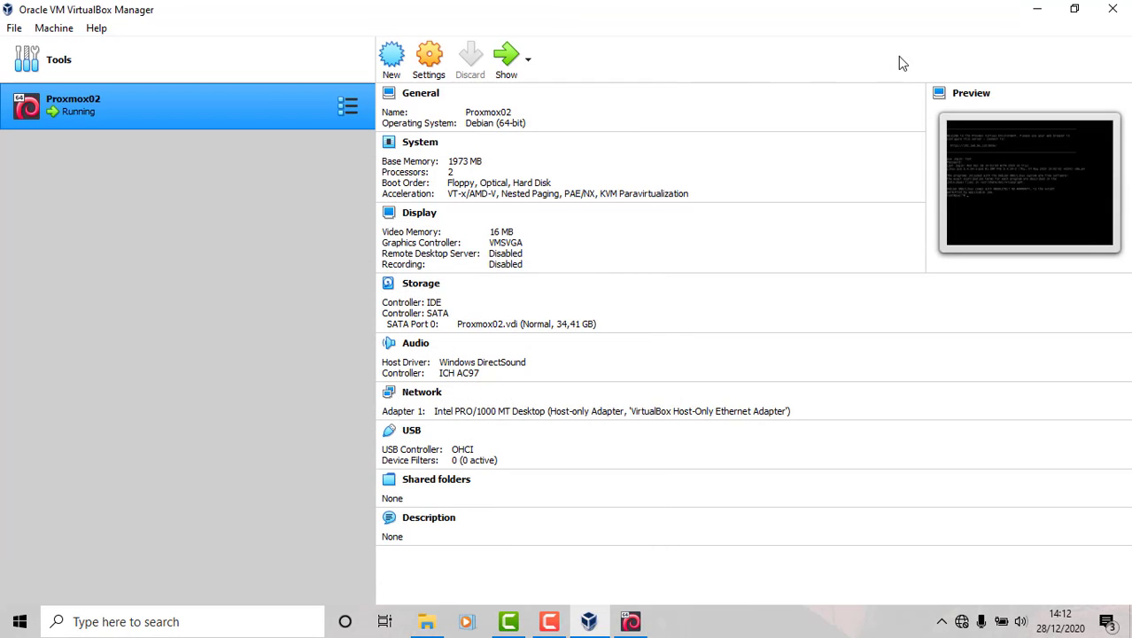
Minimize VirtualBox Manager and launch Google Chrome from its desktop icon
left_click(1038, 9)
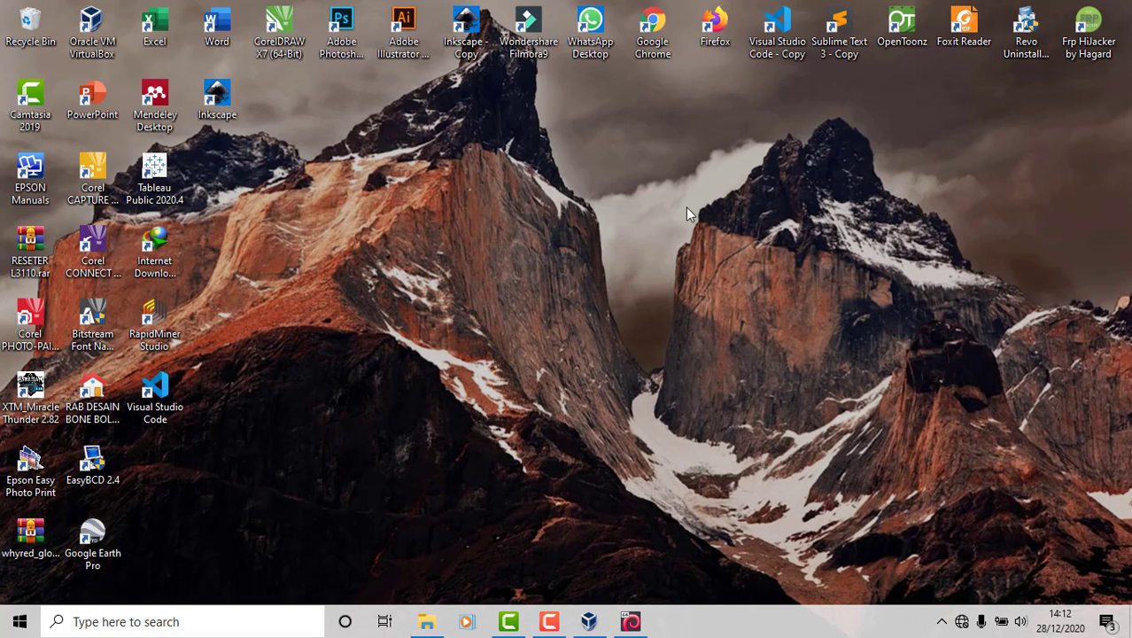
double_click(650, 34)
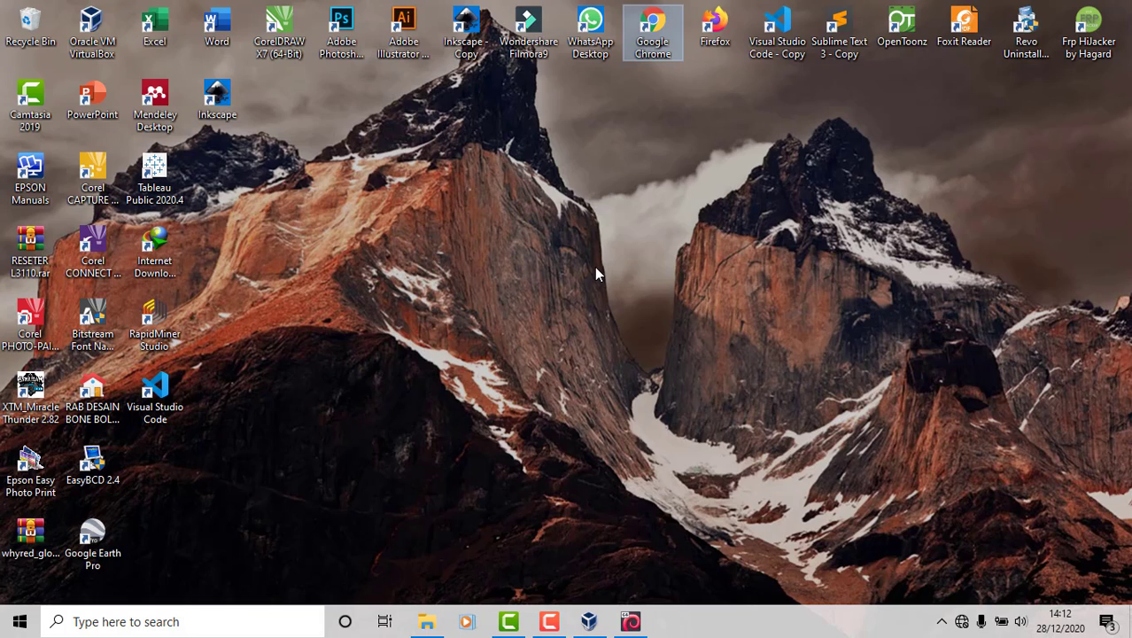
key("Return")
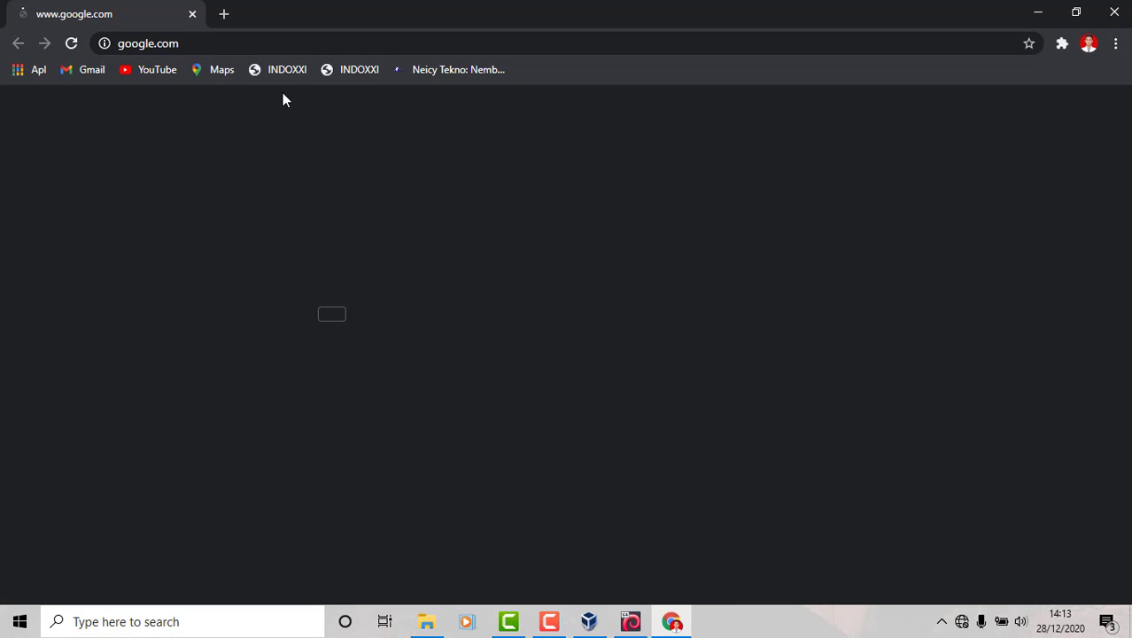
left_click(212, 44)
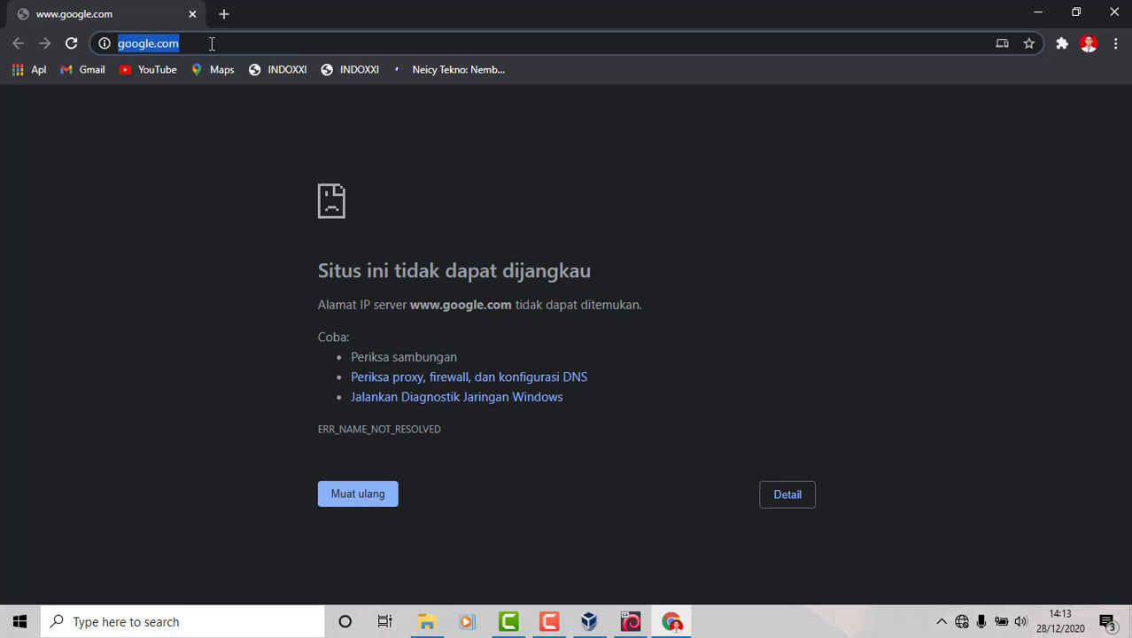
type("http")
key("BackSpace")
key("BackSpace")
key("BackSpace")
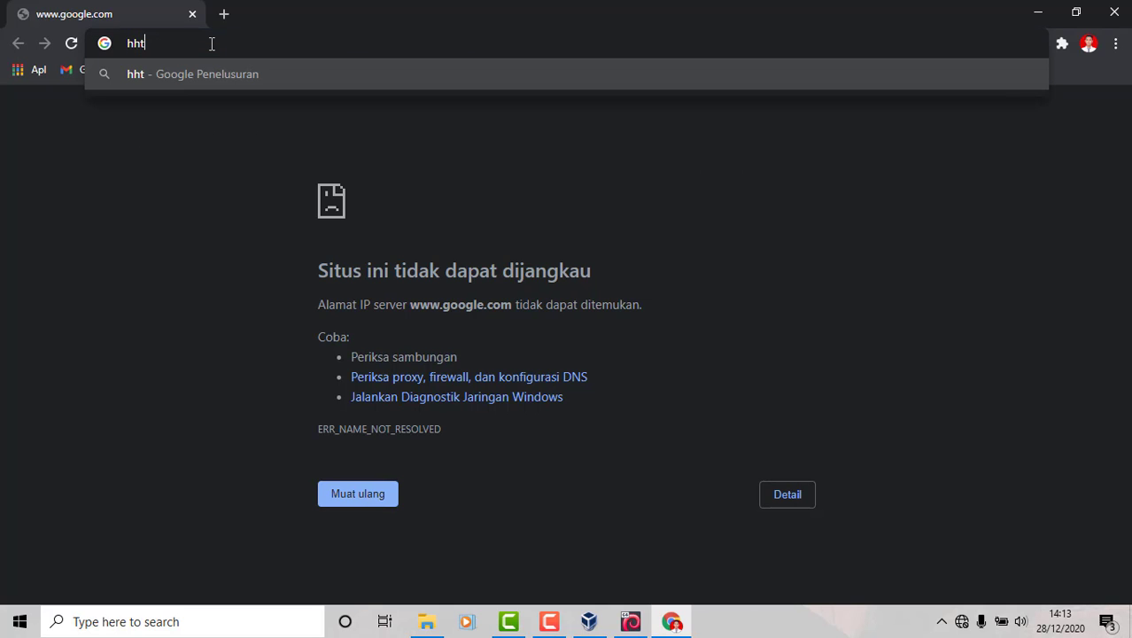
type("ttp")
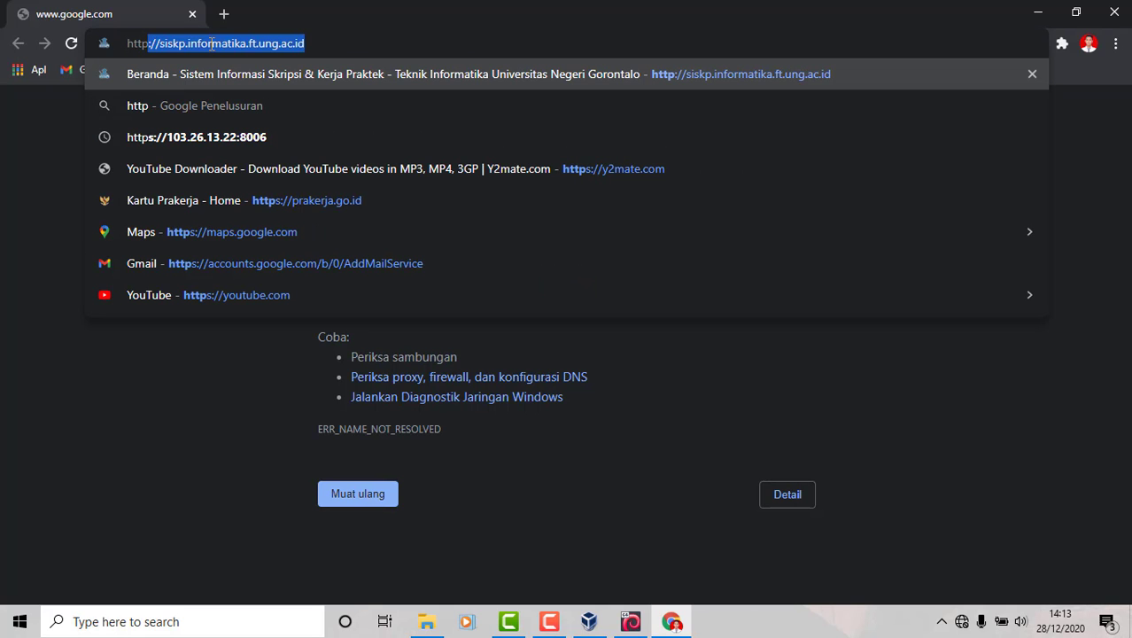
type("s:")
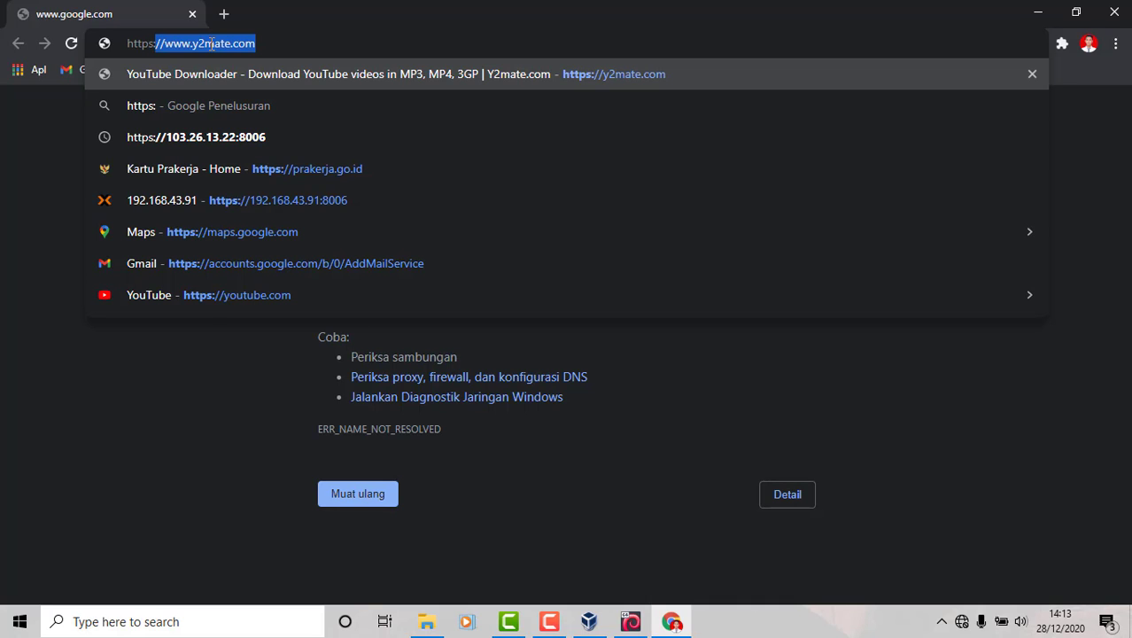
type("//192")
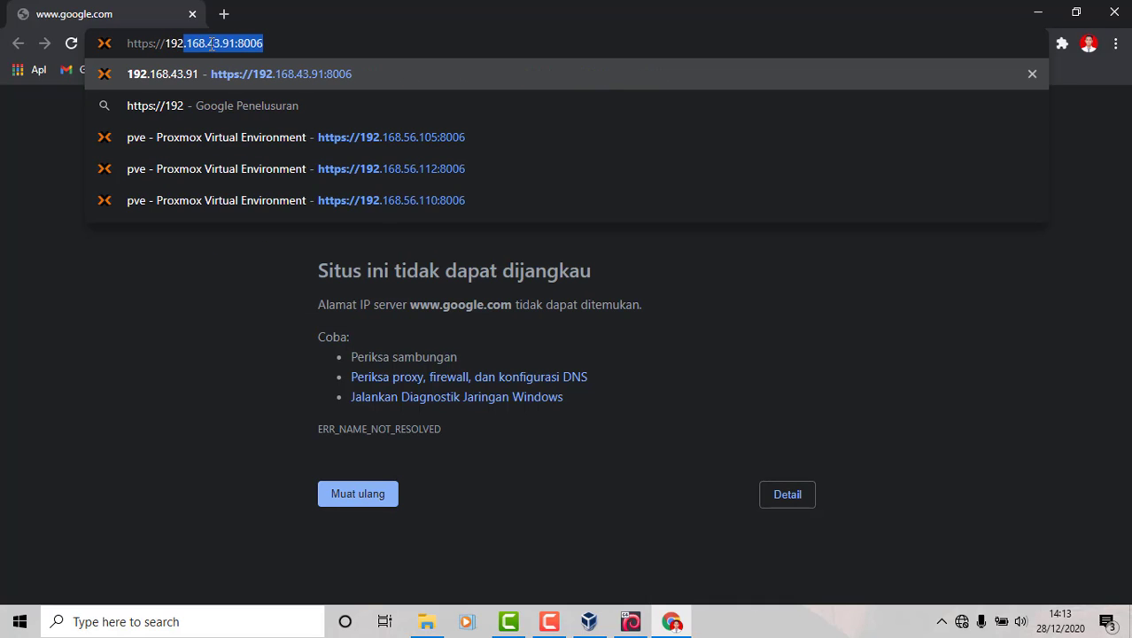
type(".168.")
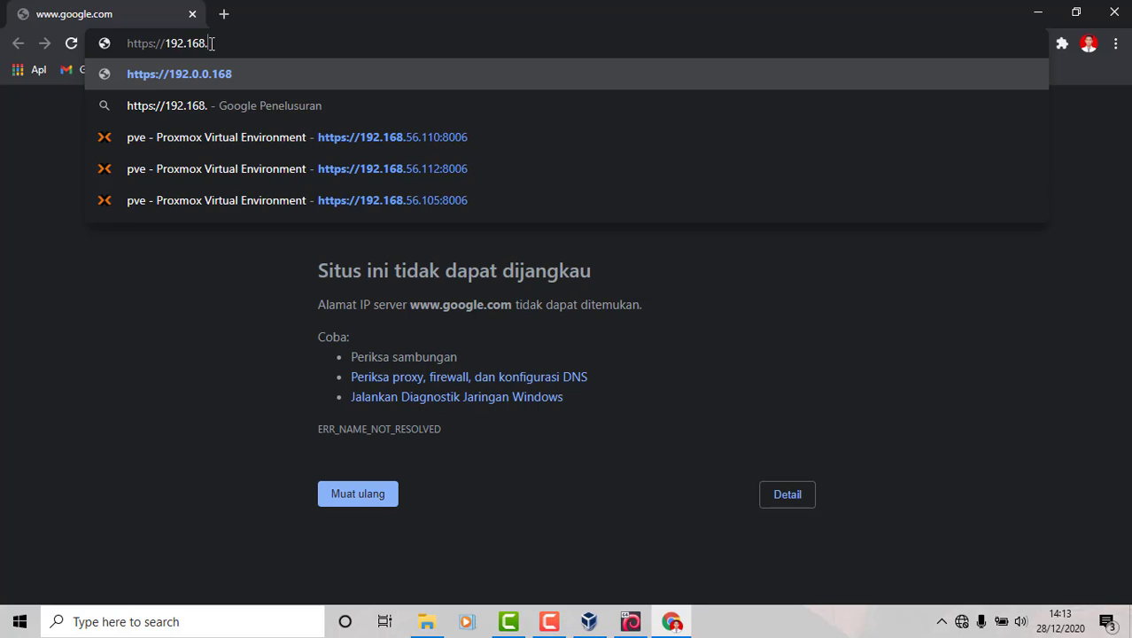
type("1")
key("BackSpace")
type("56.")
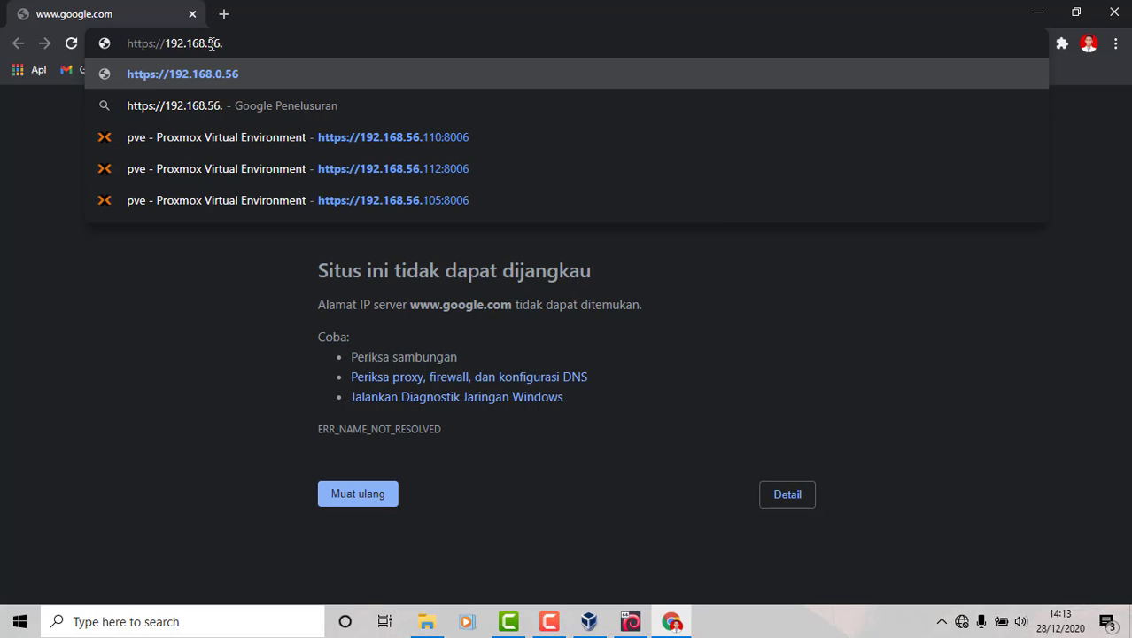
type("1")
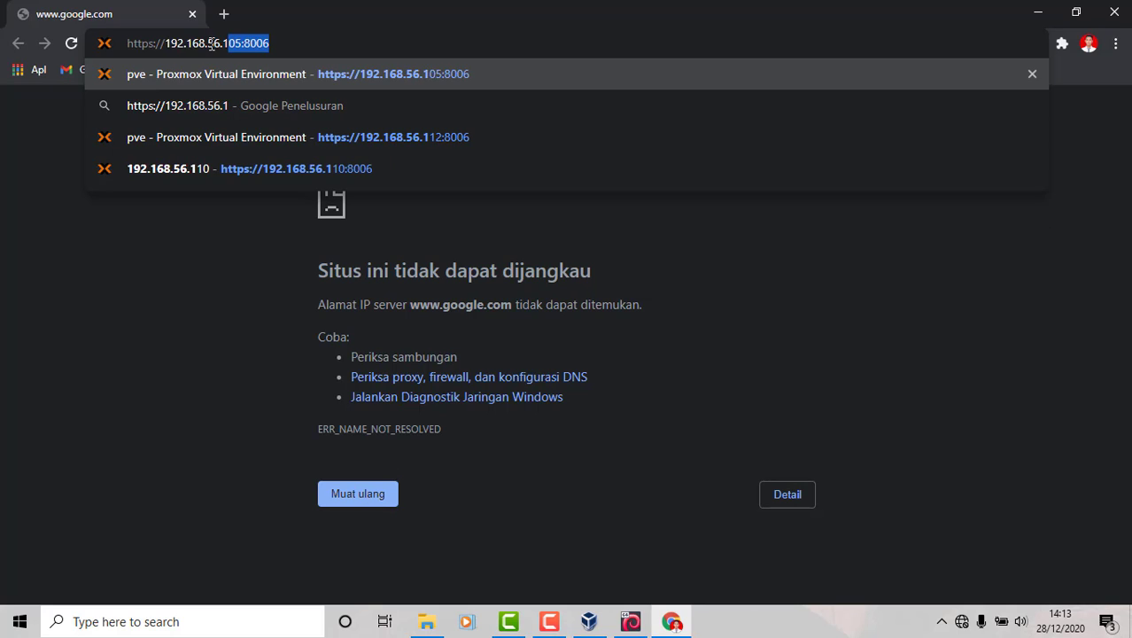
type("12:")
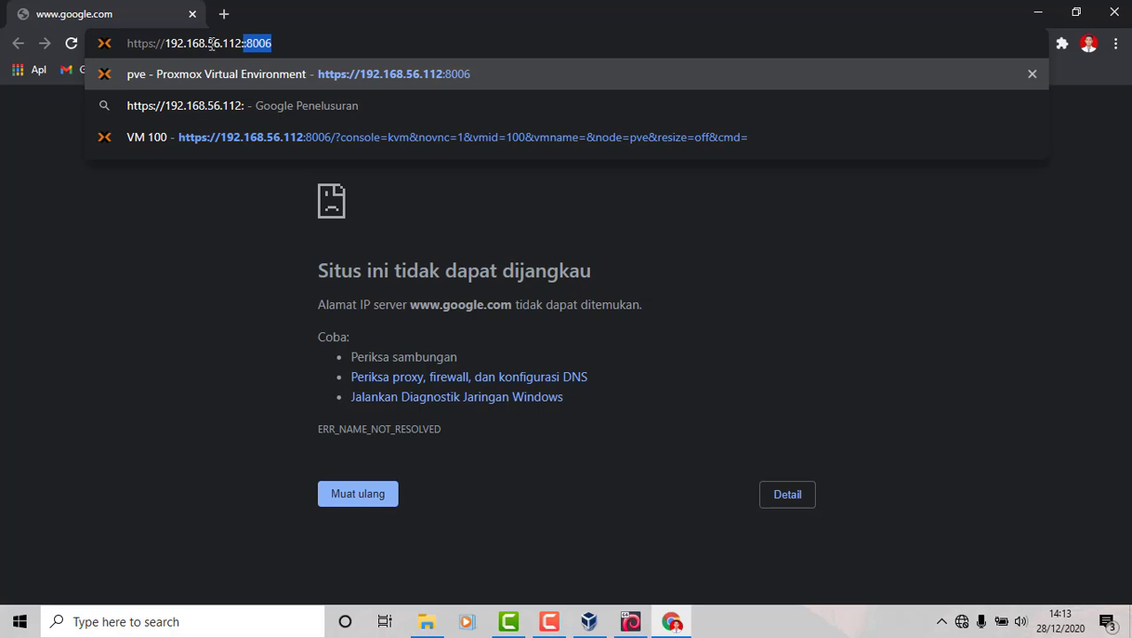
type("800")
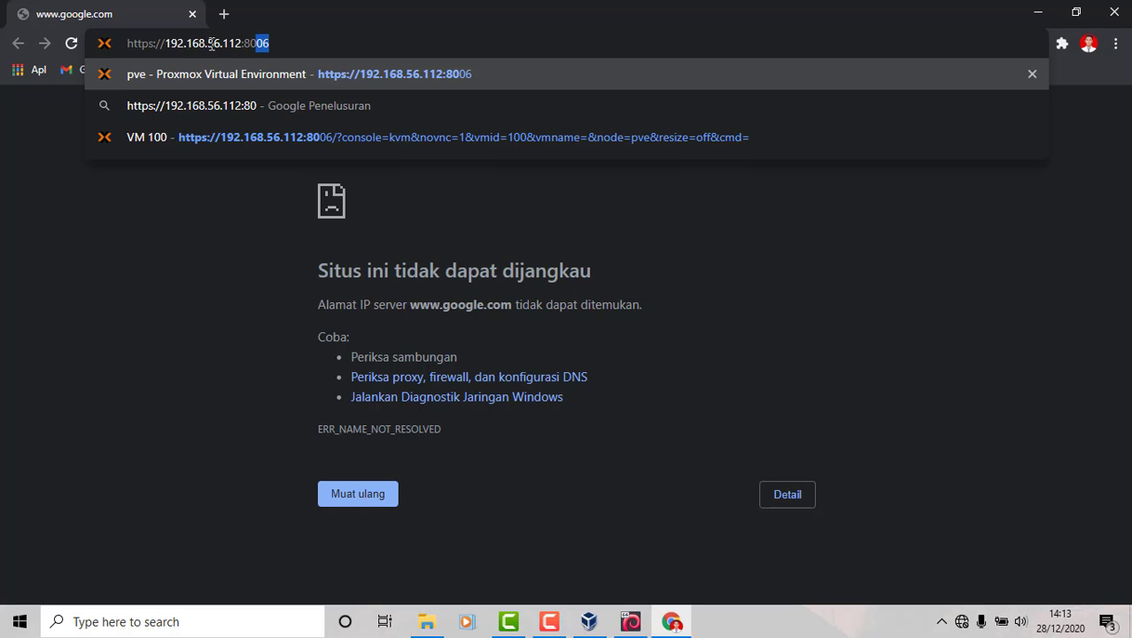
type("6")
key("Return")
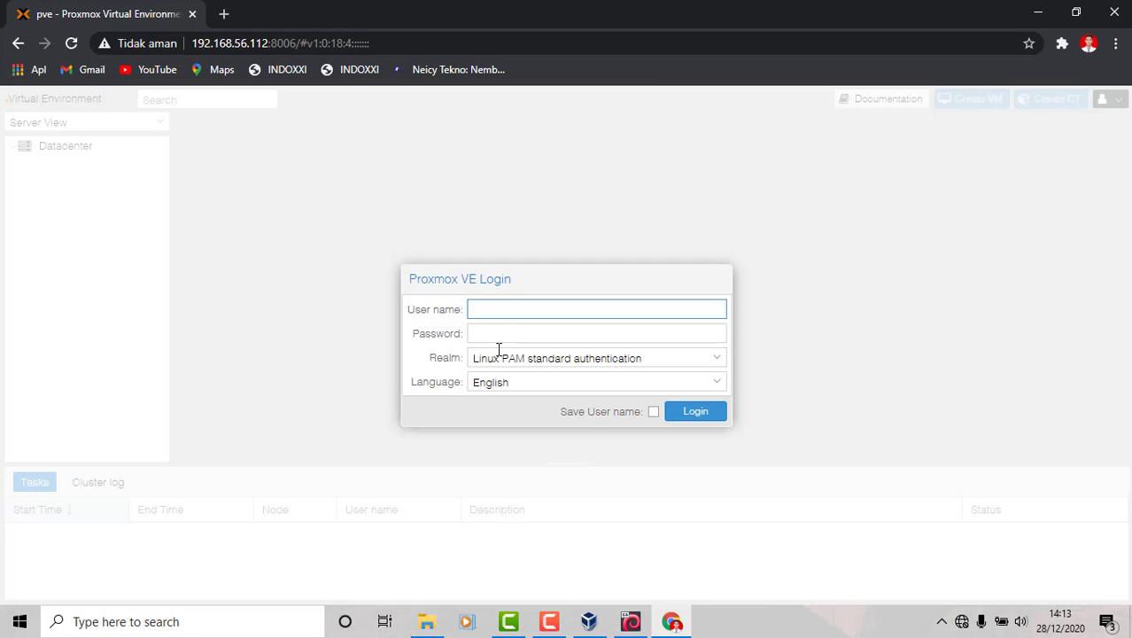
Log in to Proxmox as root and dismiss the No valid subscription notice
type("root")
left_click(501, 334)
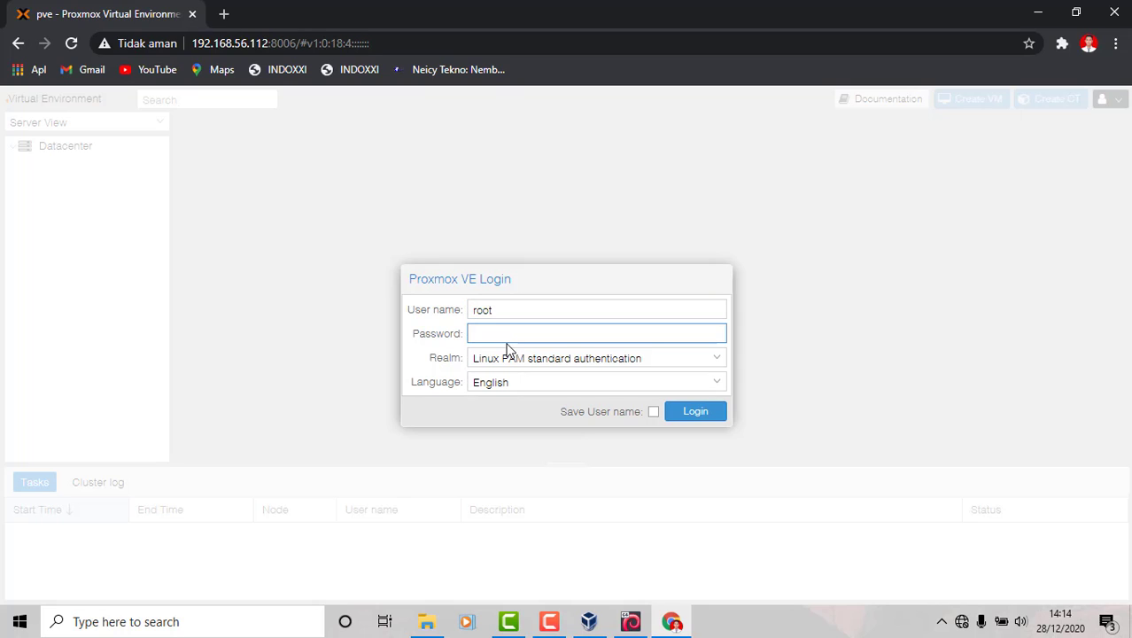
type("*********")
left_click(695, 417)
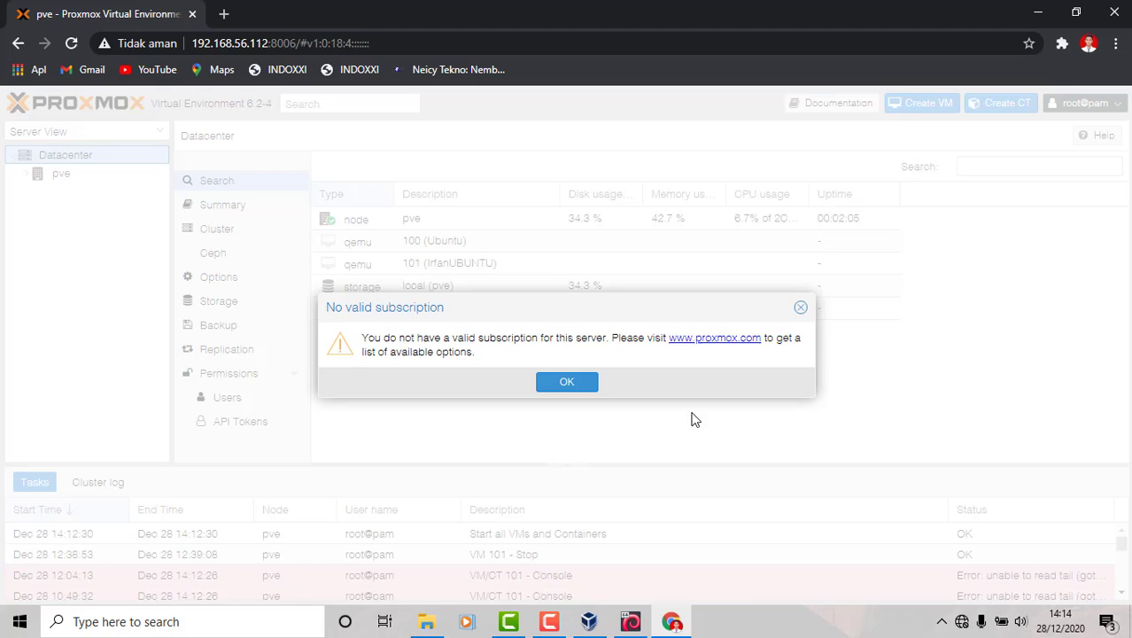
left_click(587, 383)
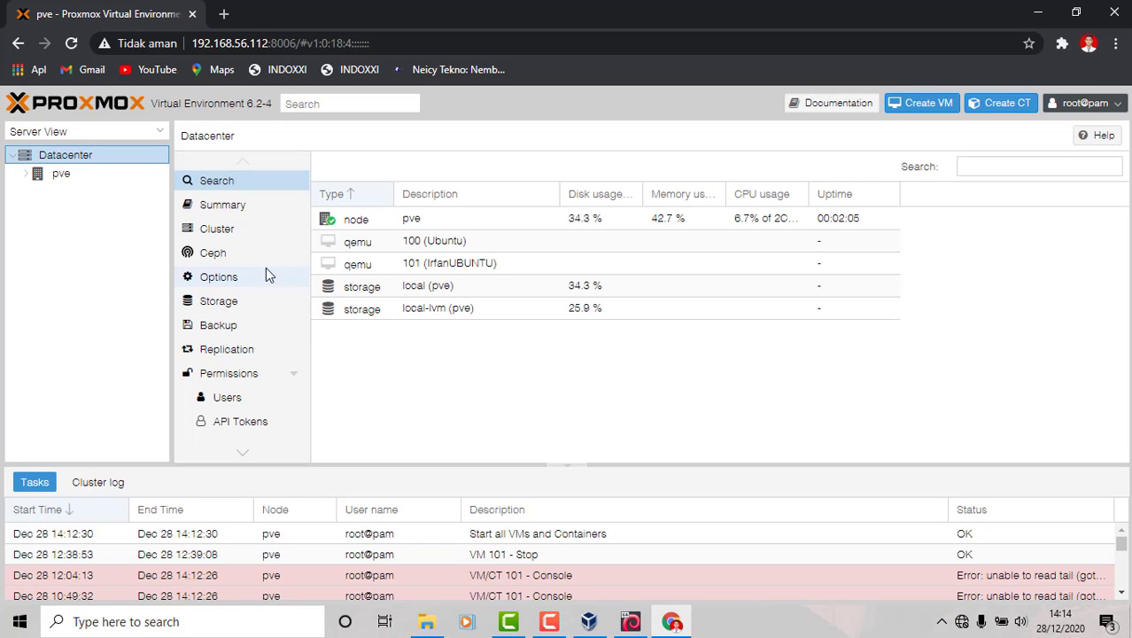
Expand node pve and open the summary of its local storage
left_click(27, 176)
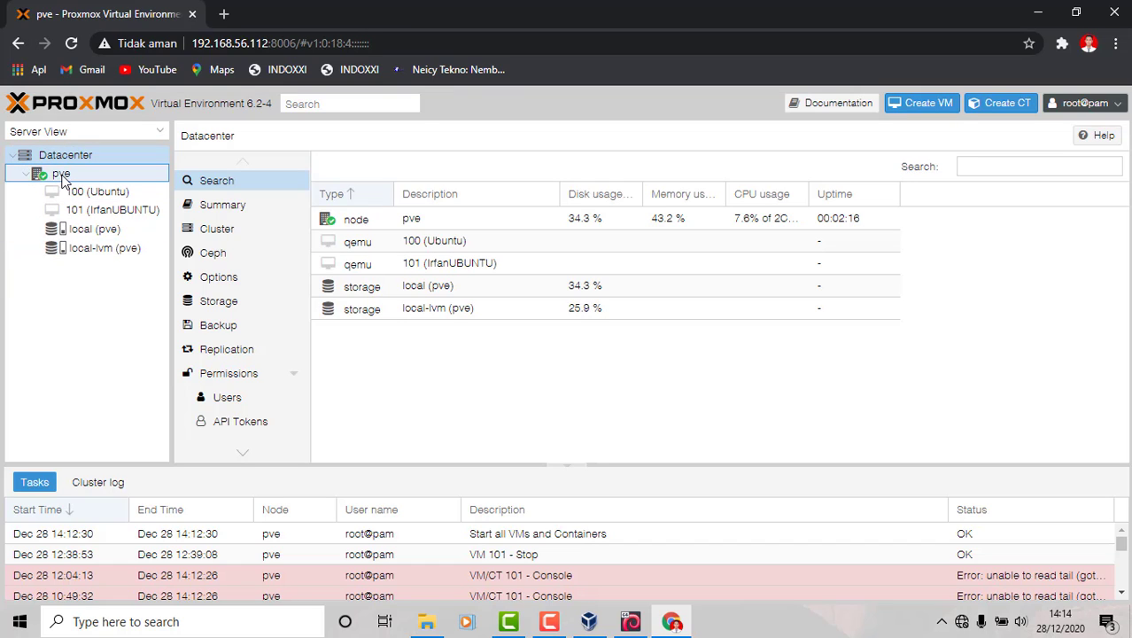
right_click(68, 180)
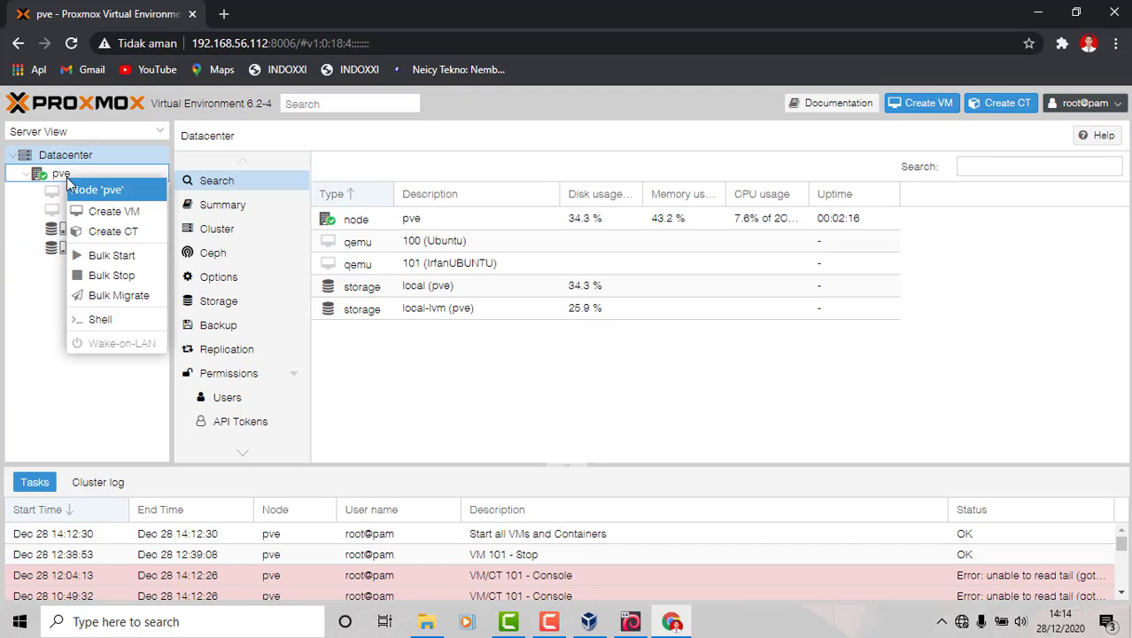
left_click(69, 175)
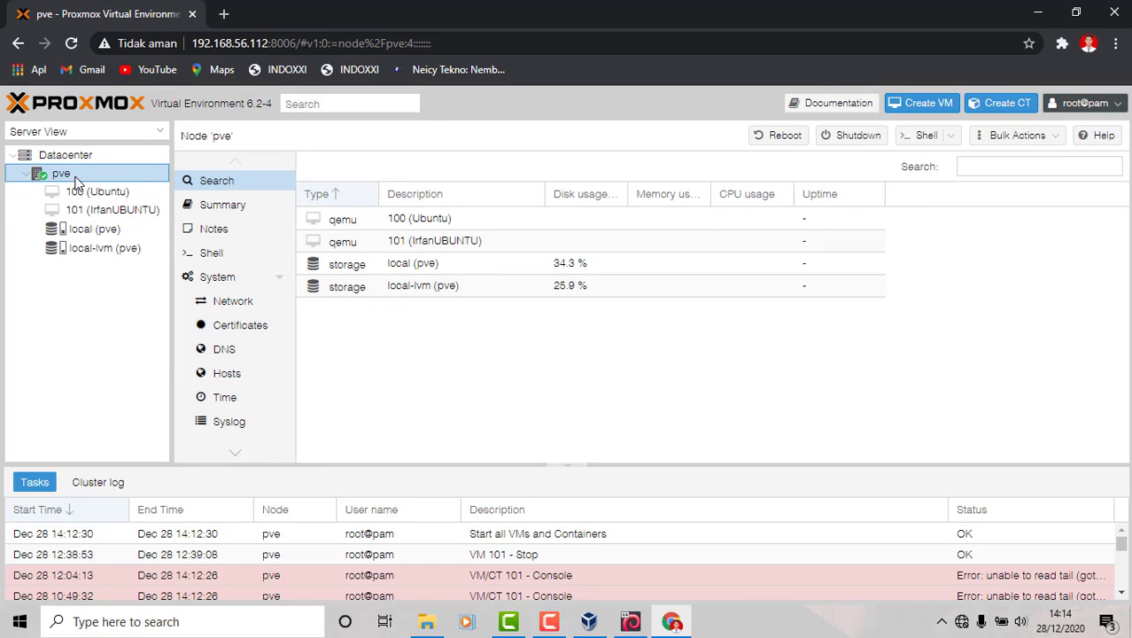
left_click(86, 233)
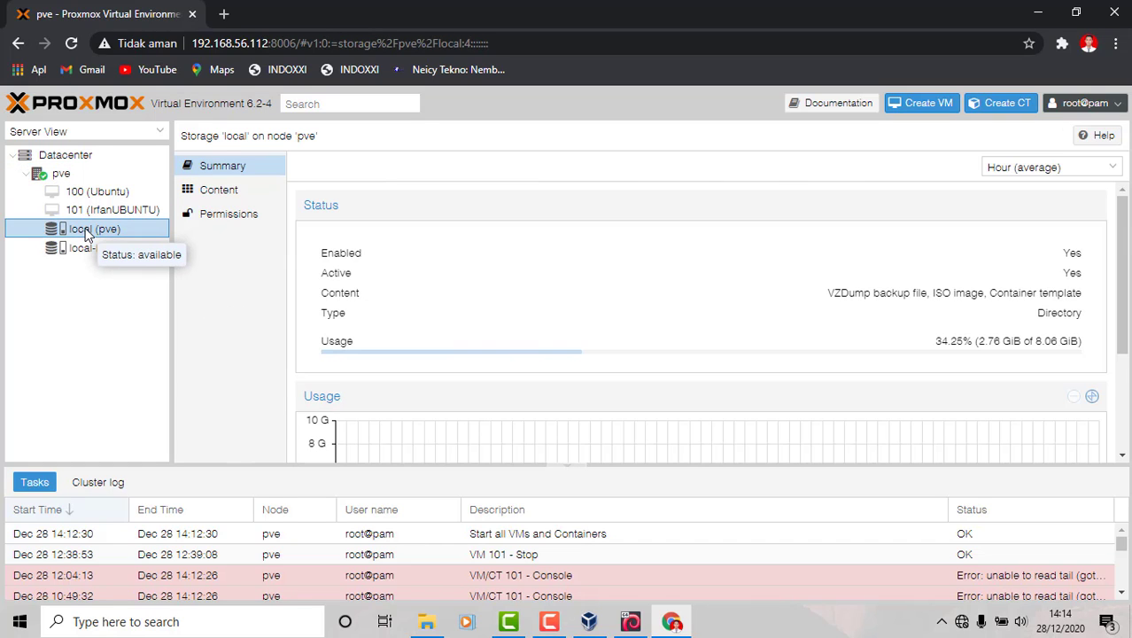
View local storage Content, browse container templates to ubuntu-20.04-standard, then close the list
left_click(223, 194)
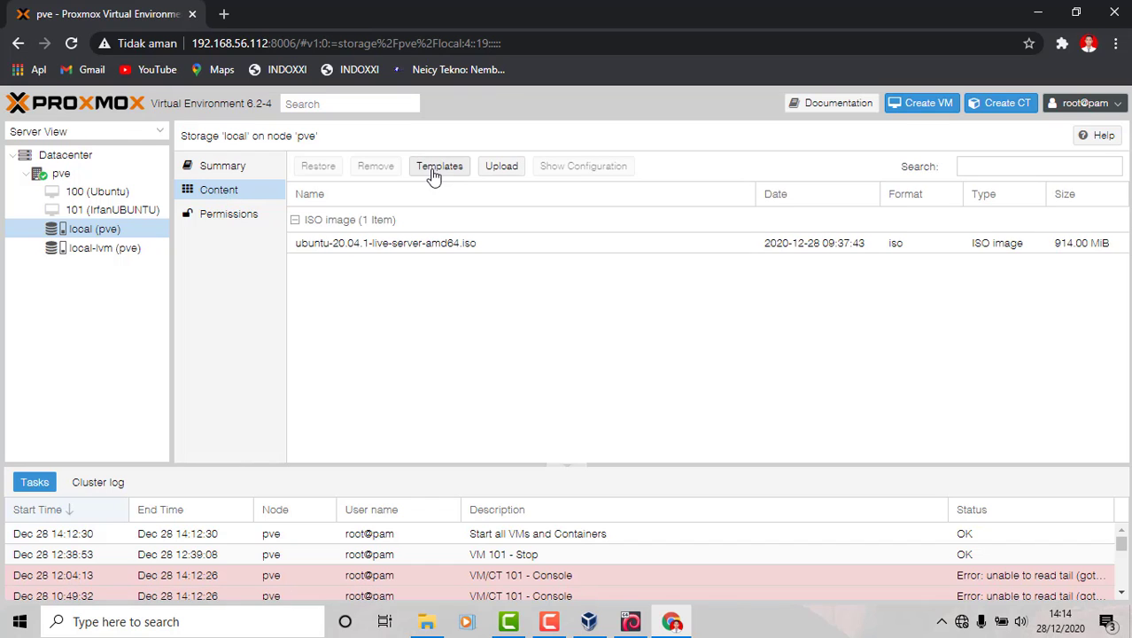
left_click(436, 171)
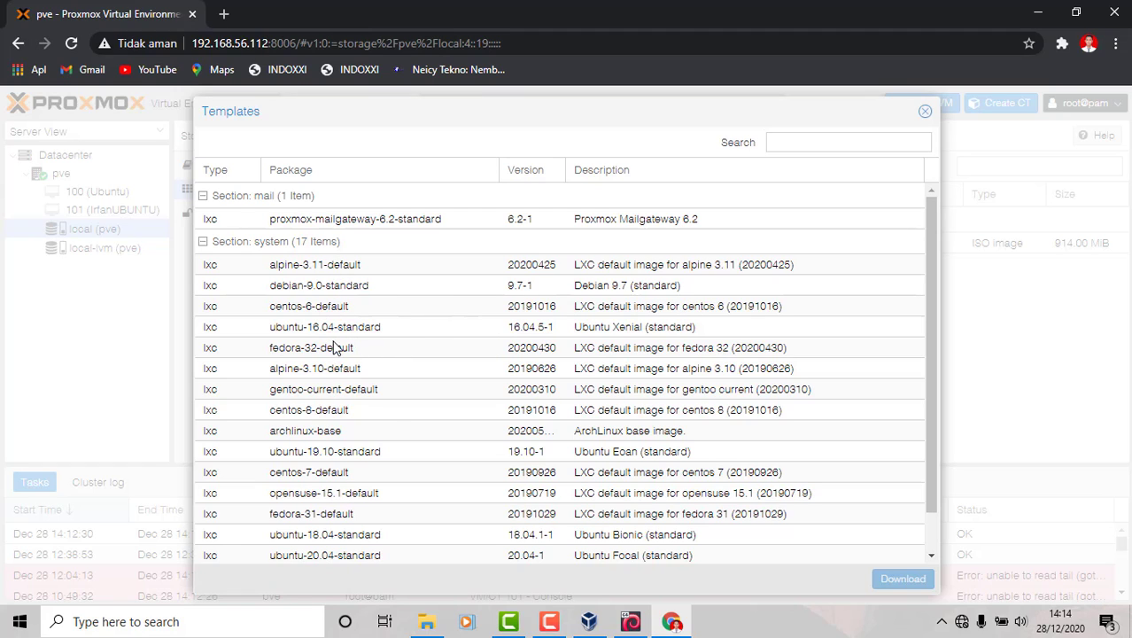
scroll(343, 424, "down", 1)
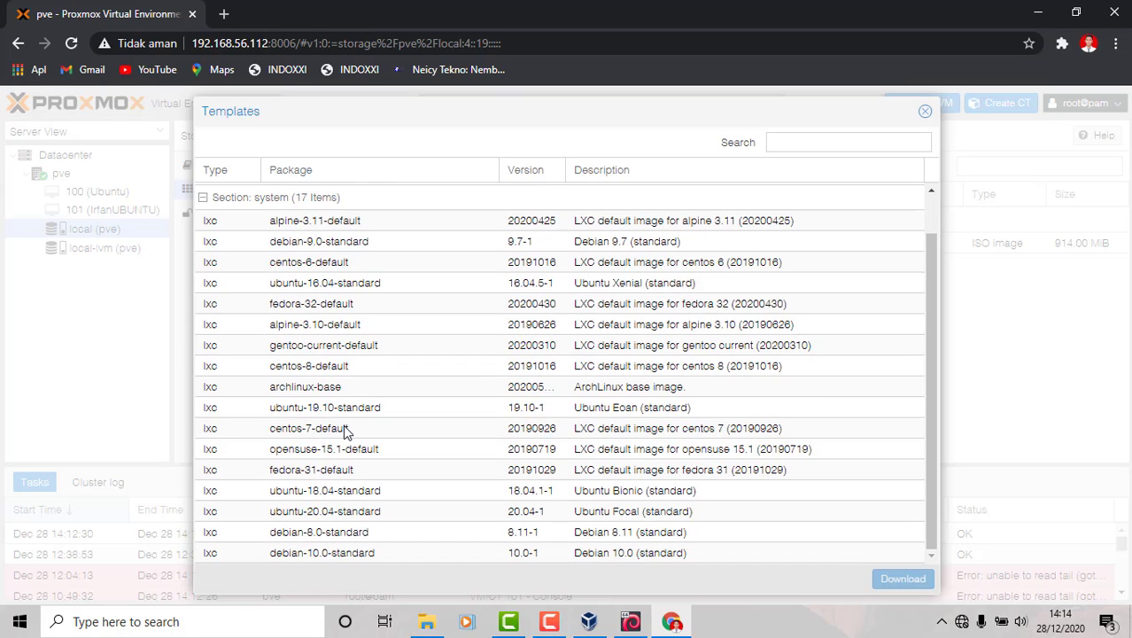
left_click(362, 511)
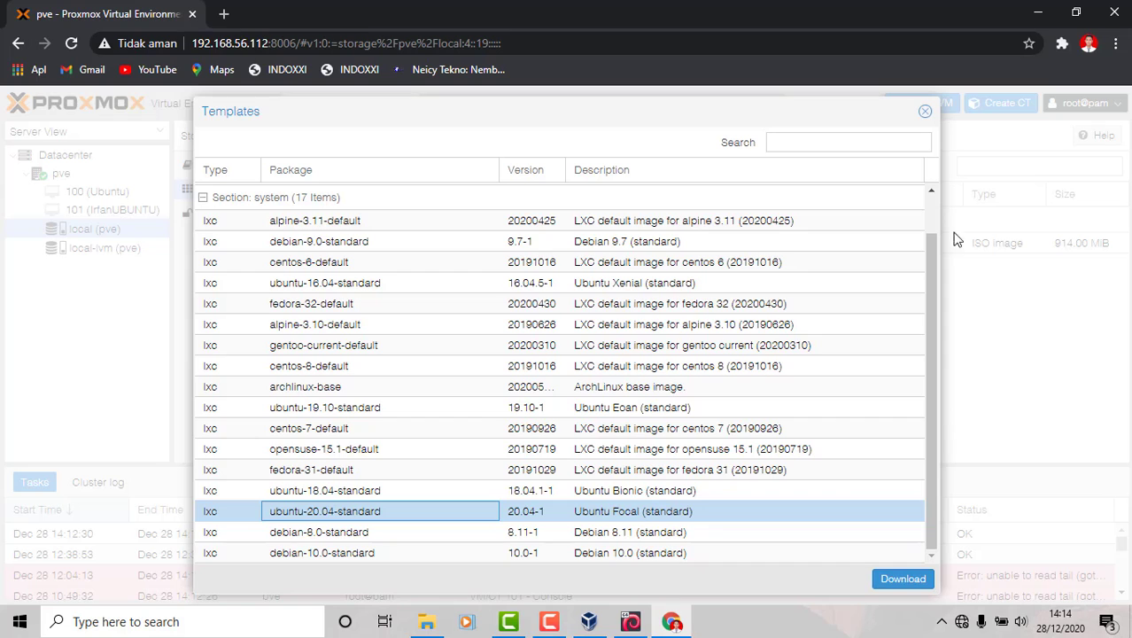
left_click(924, 114)
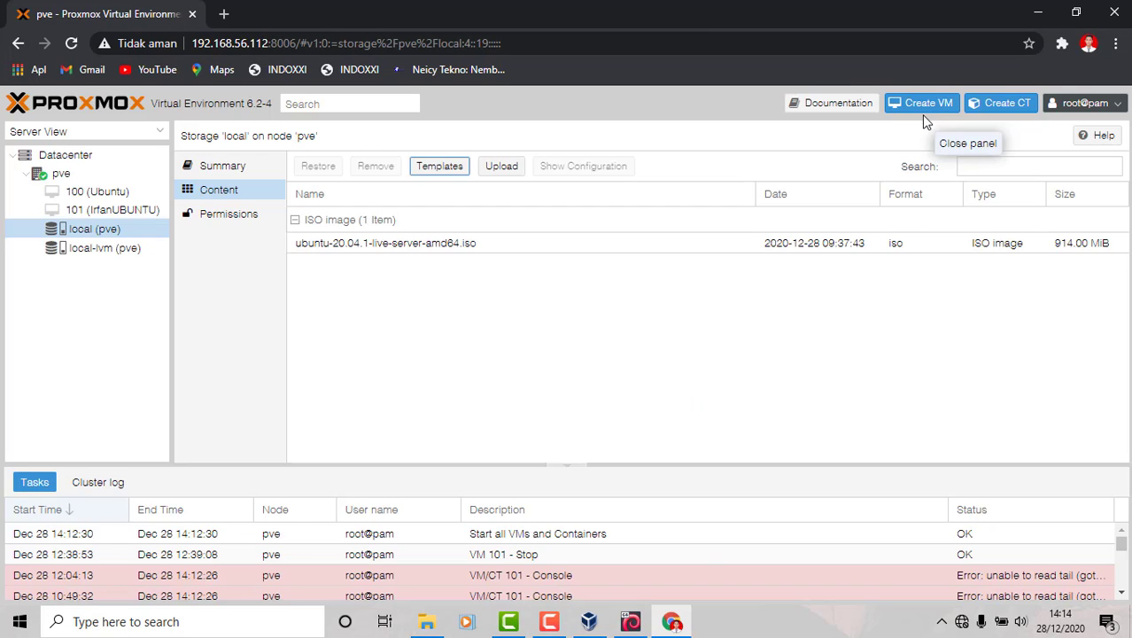
Upload ubuntu-20.10-live-server-amd64.iso from Downloads into local storage
left_click(499, 169)
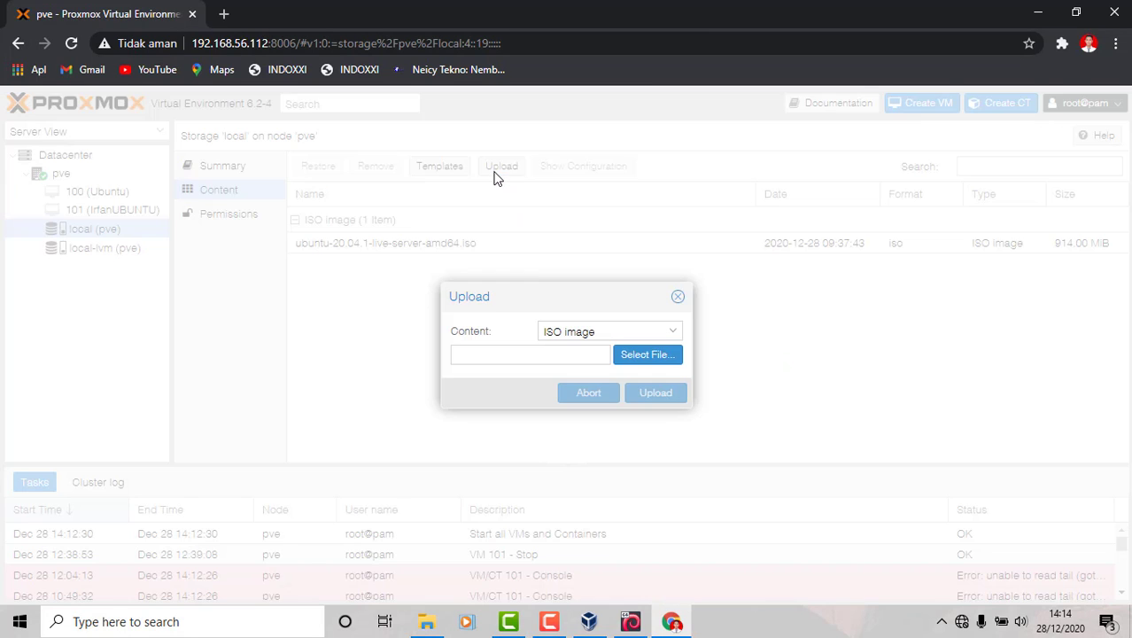
left_click(629, 356)
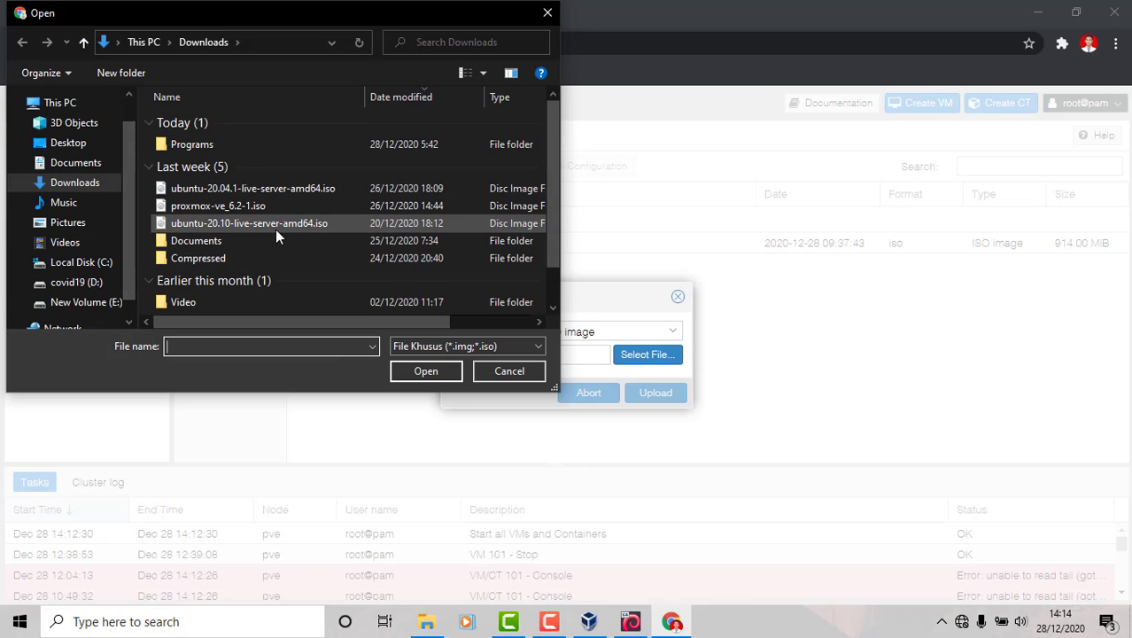
left_click(276, 223)
left_click(268, 193)
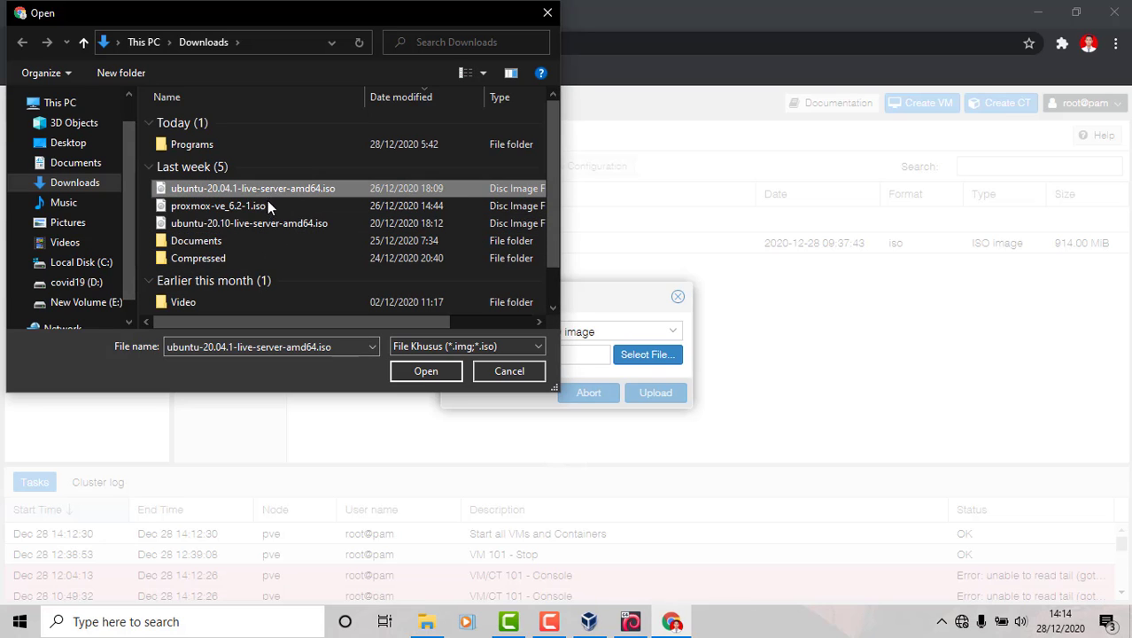
left_click(266, 220)
left_click(397, 366)
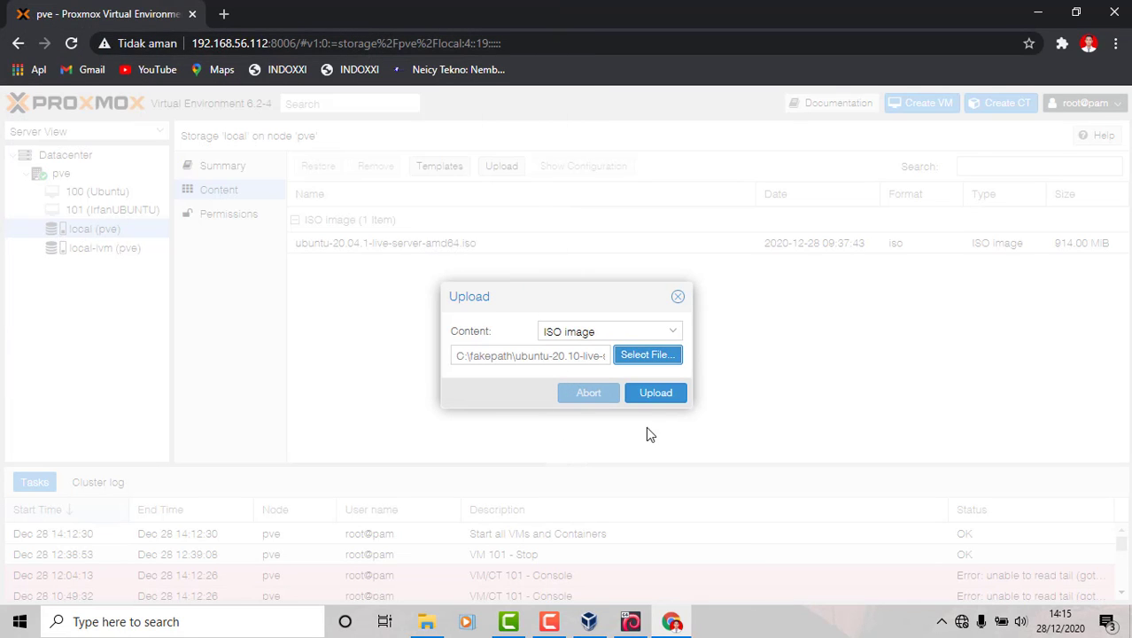
left_click(650, 393)
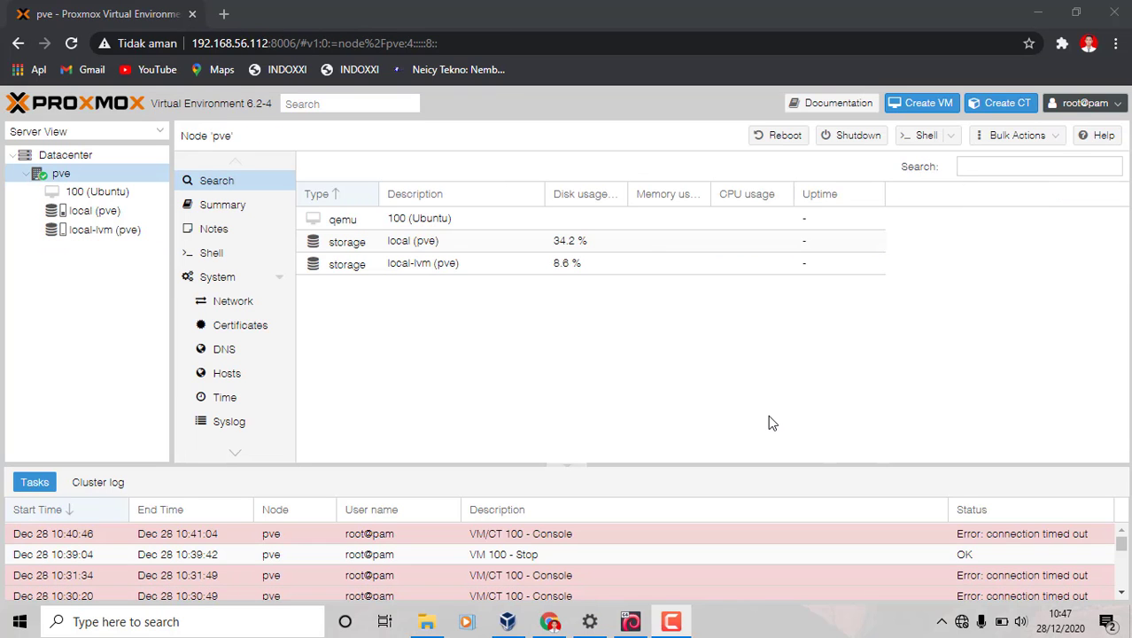
Start the Create VM wizard and enter a VM name based on the user's name
left_click(918, 109)
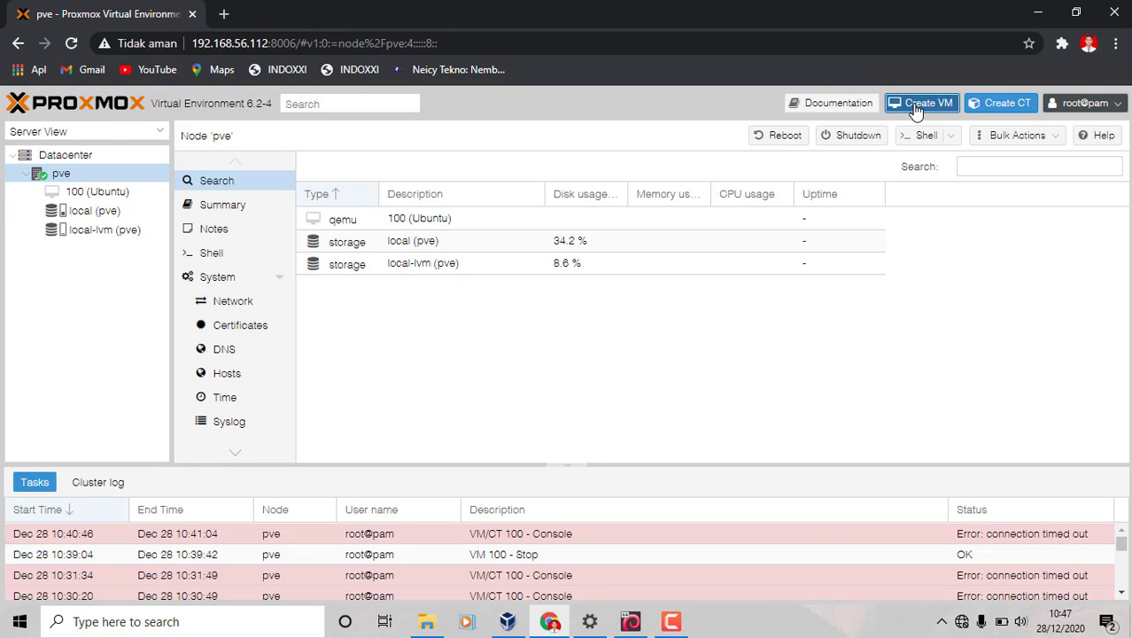
left_click(917, 108)
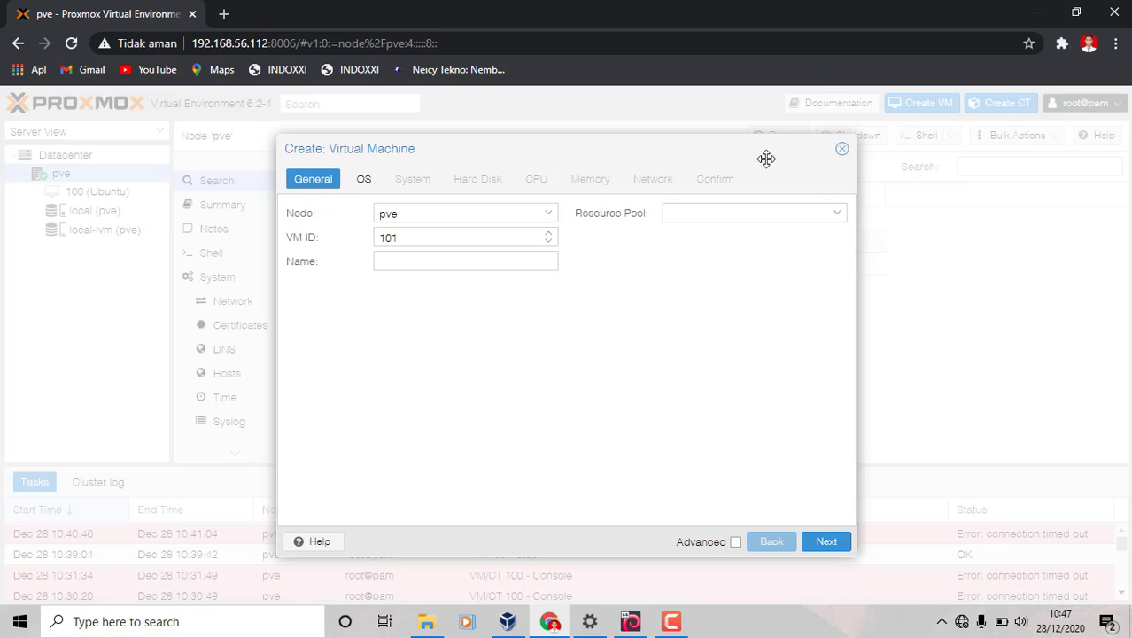
left_click(472, 261)
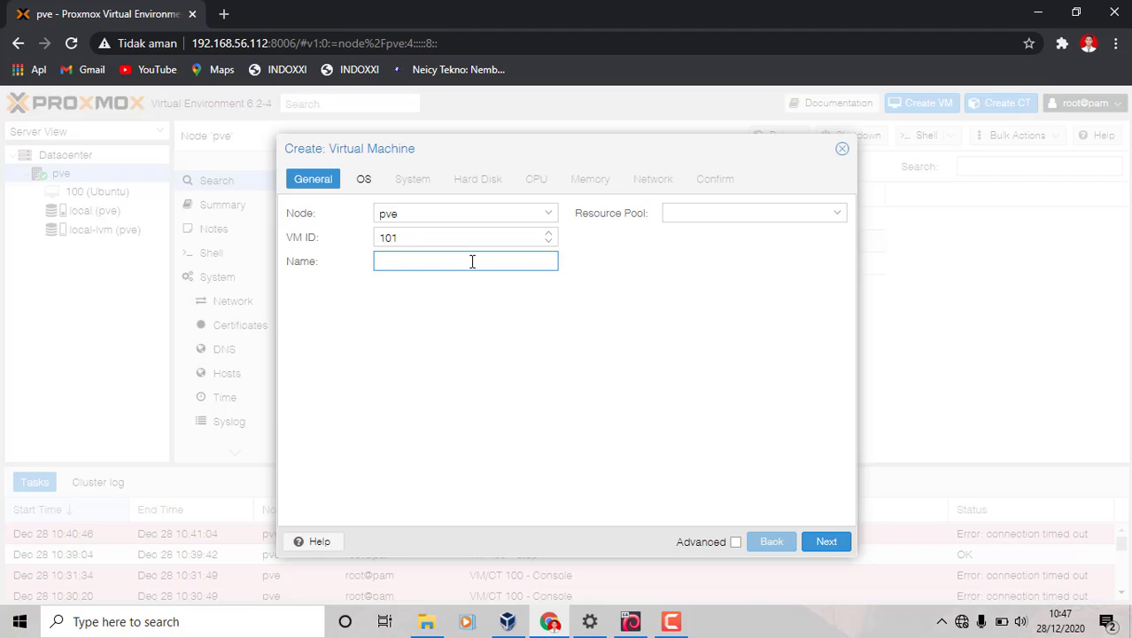
type("IrfanUBUNTU")
left_click(814, 549)
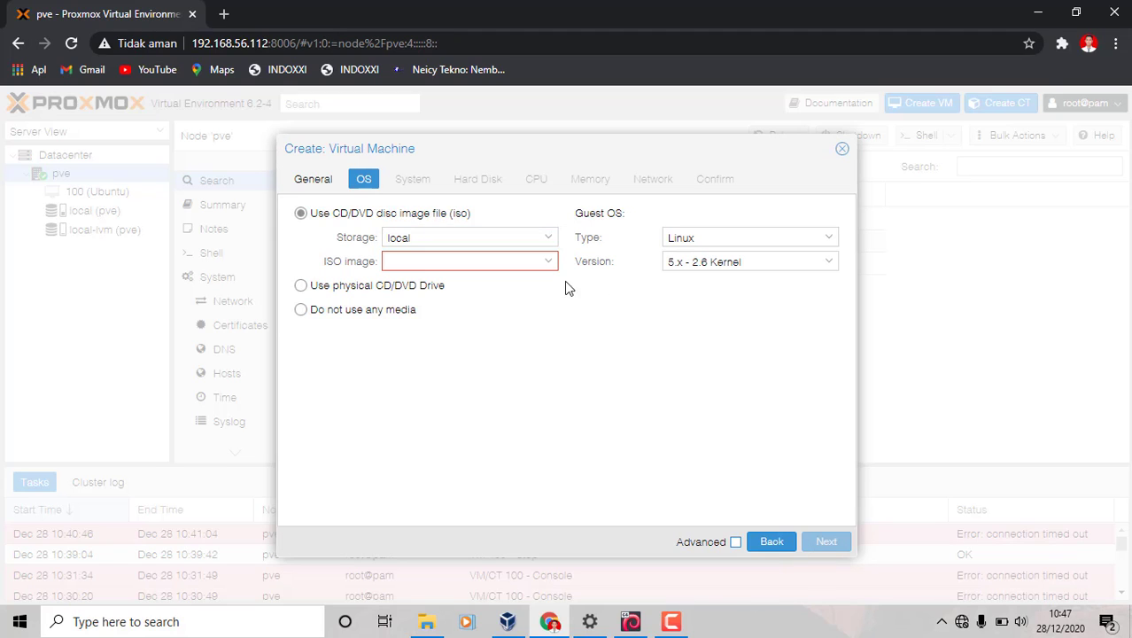
Choose the ubuntu-20.04.1 server ISO as install media and select the hard disk size field
left_click(549, 267)
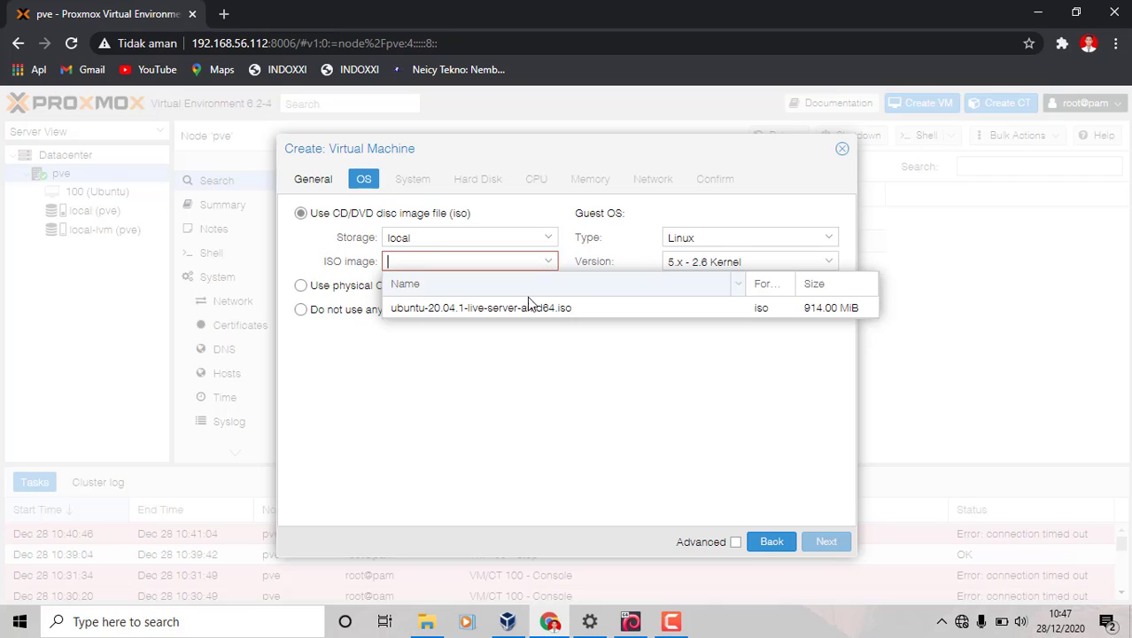
left_click(526, 312)
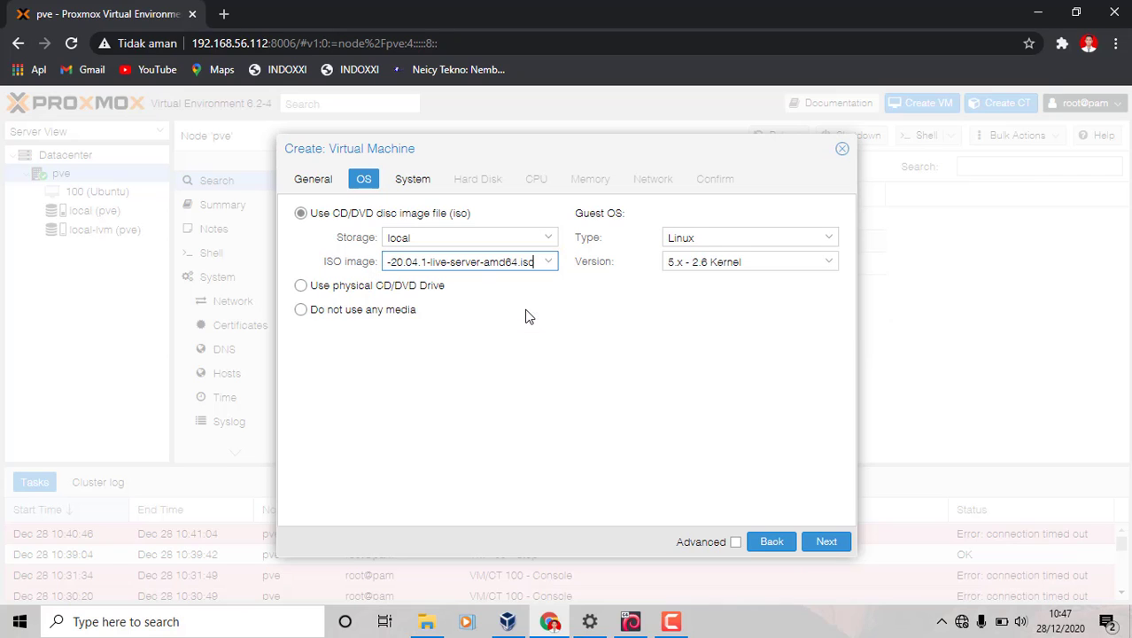
left_click(423, 186)
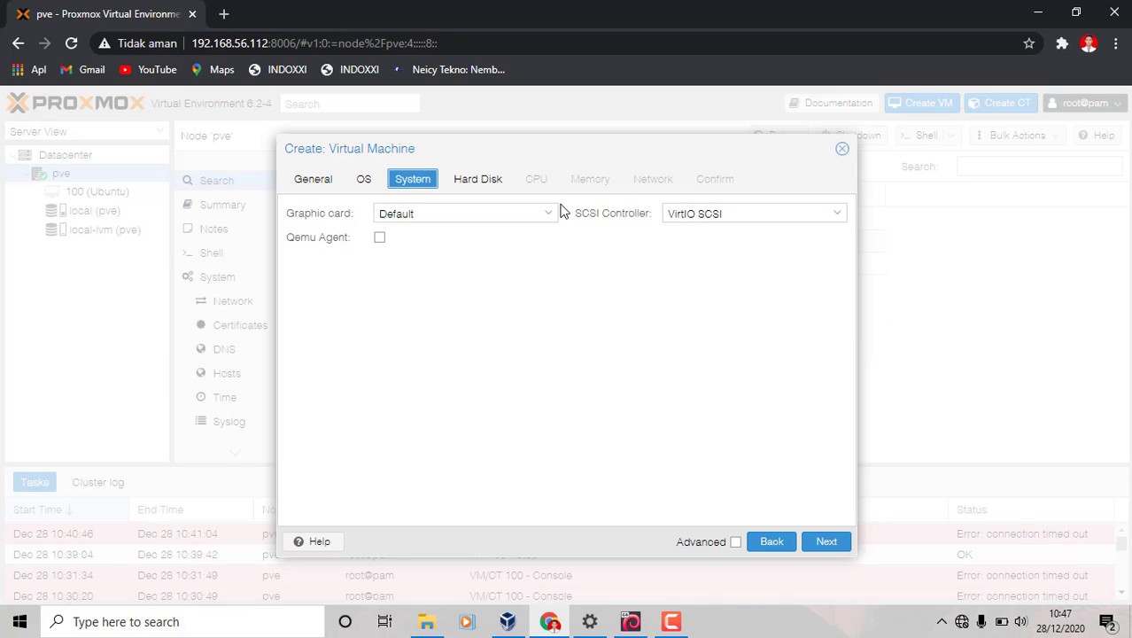
left_click(462, 189)
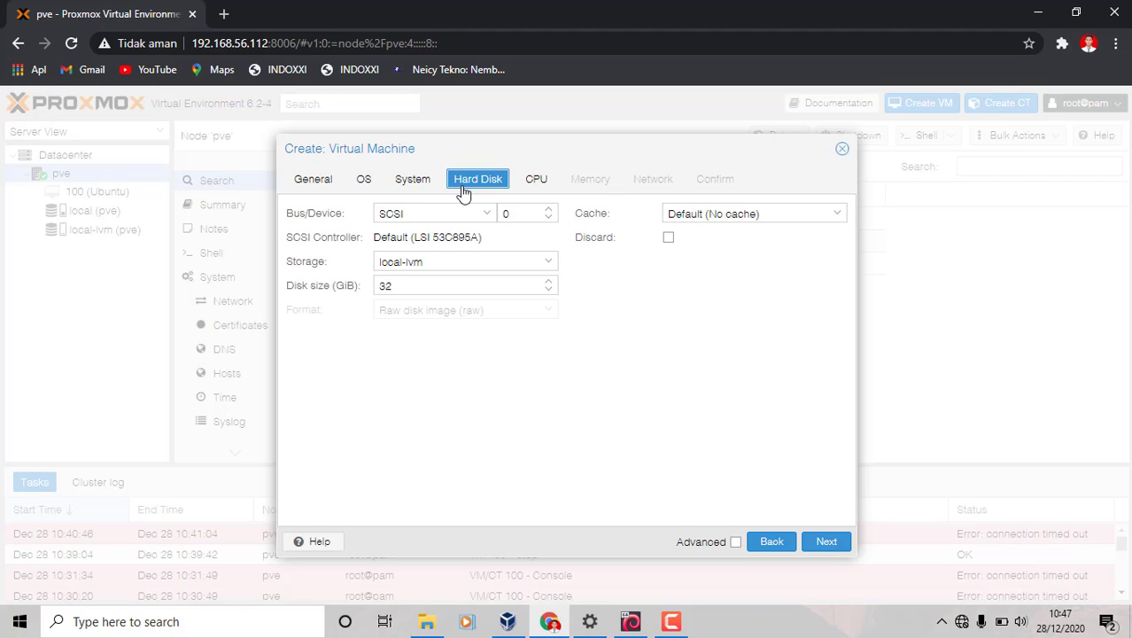
left_click_drag(393, 288, 370, 294)
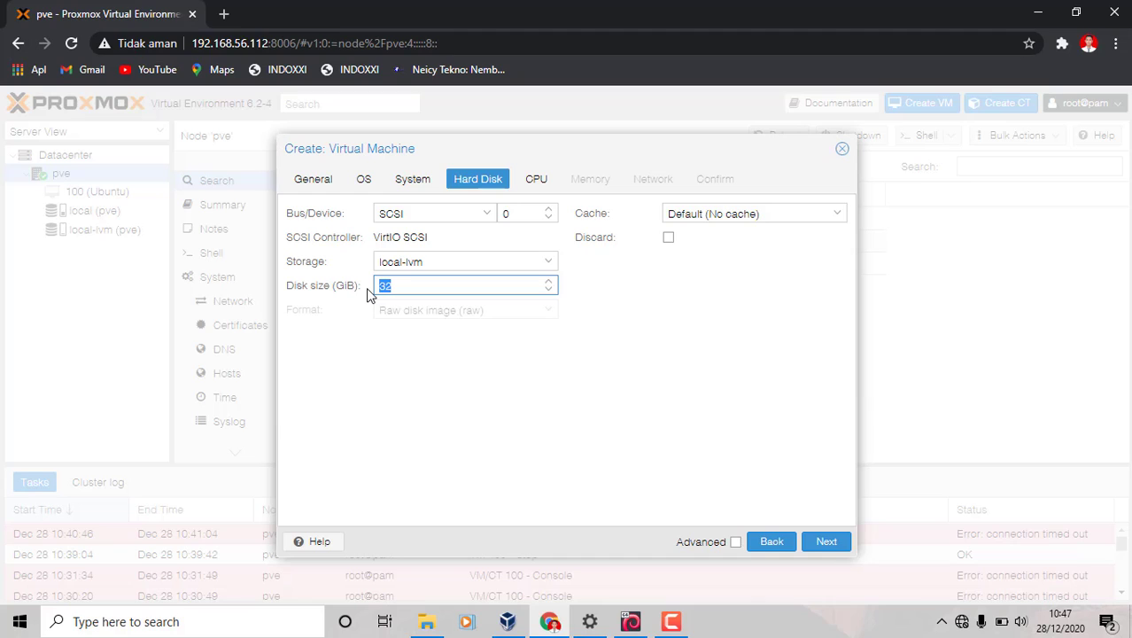
Set a 35 GiB disk and 2 CPU cores, keep 2048 MiB memory and default network, and finish
type("35")
left_click(536, 177)
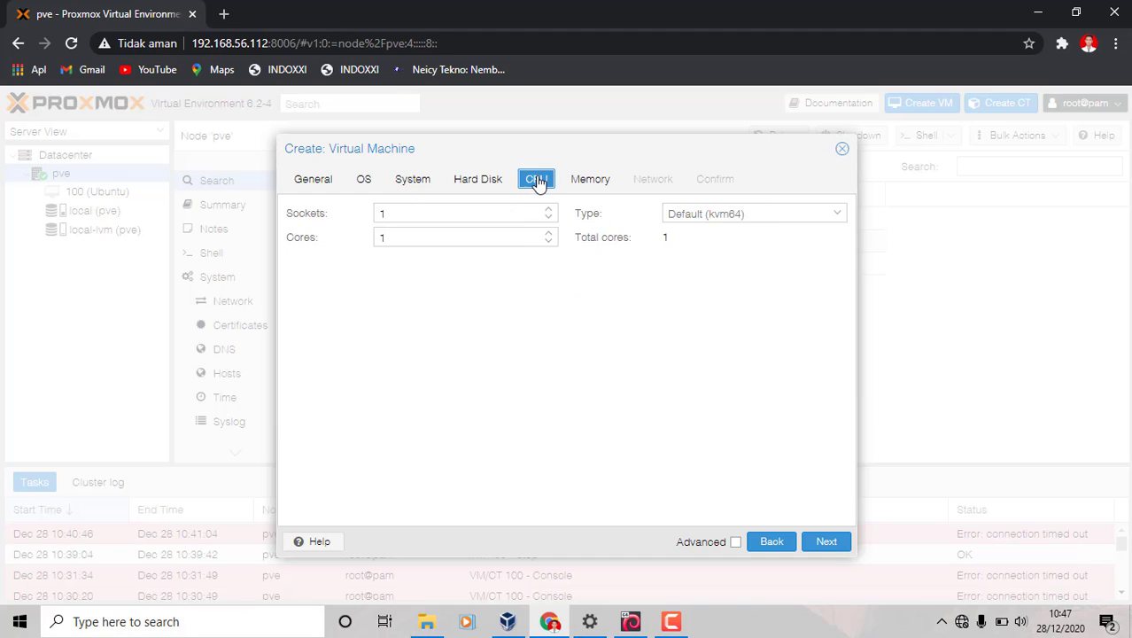
left_click(548, 235)
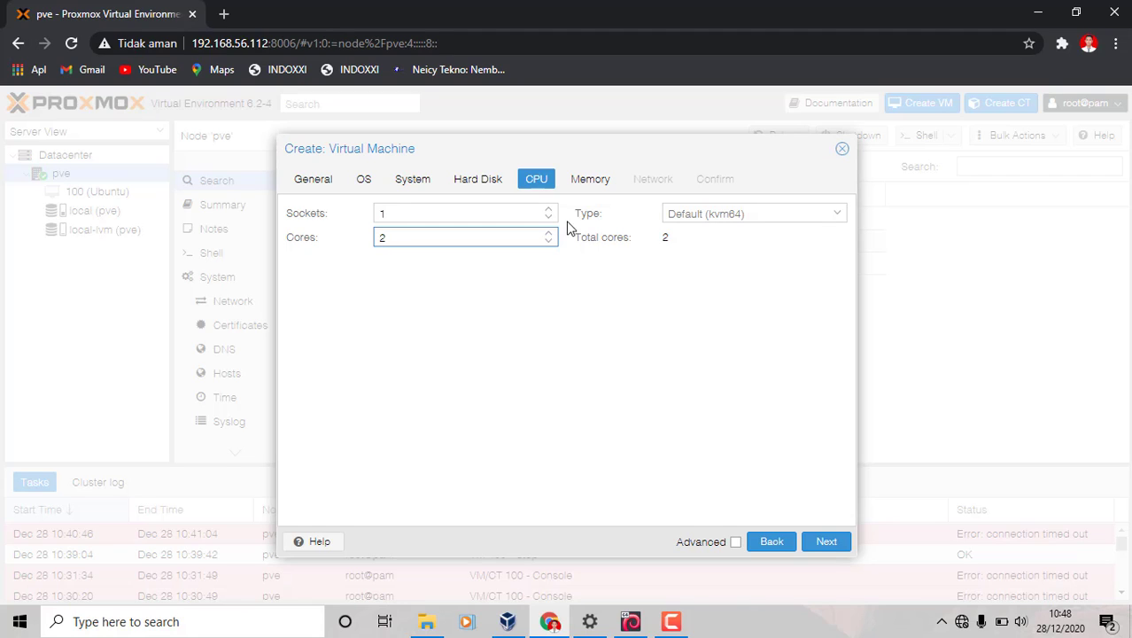
left_click(602, 182)
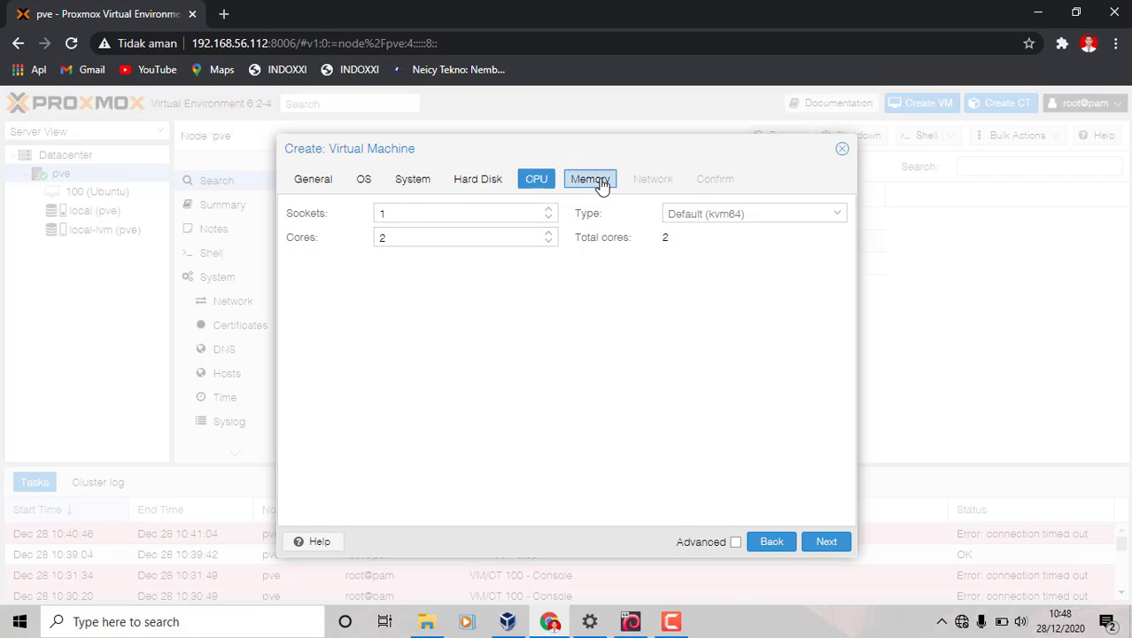
left_click(641, 186)
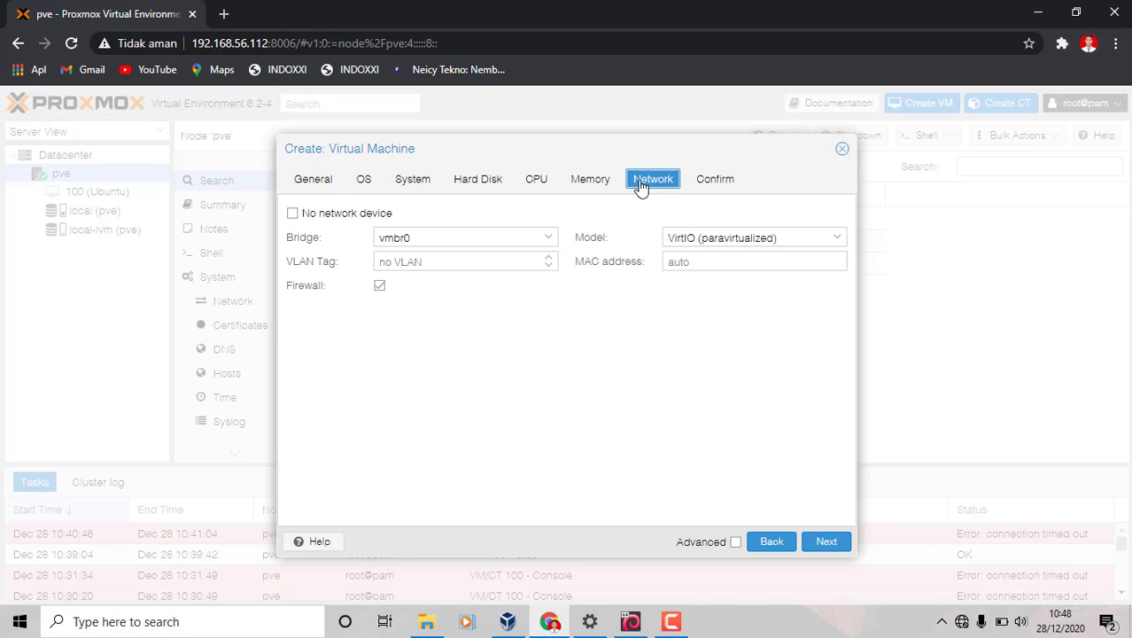
left_click(813, 549)
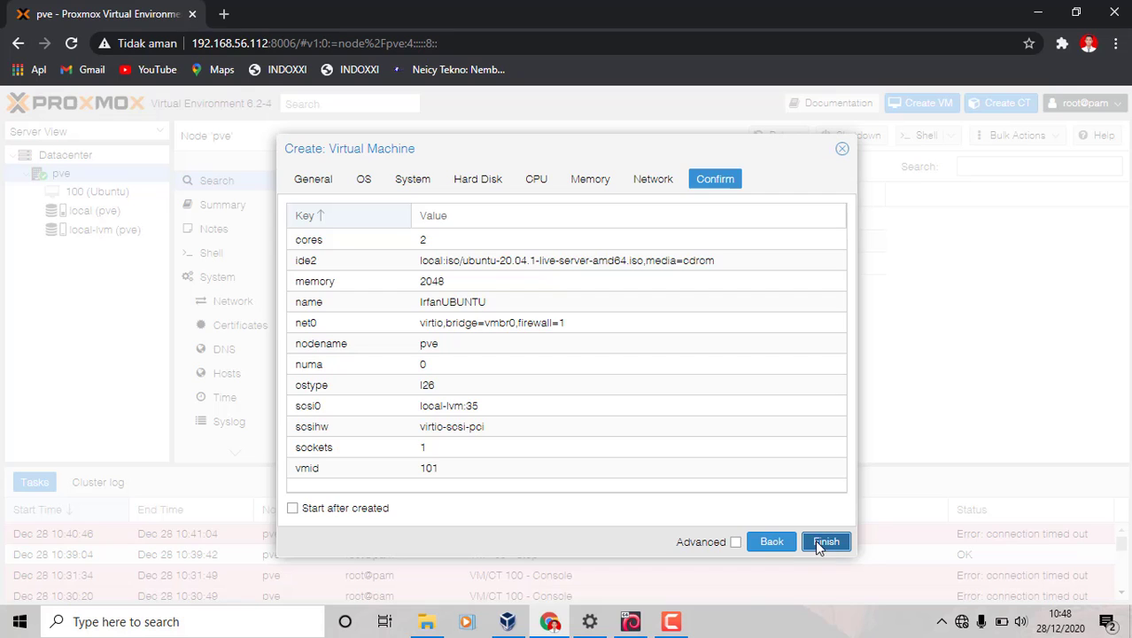
left_click(817, 544)
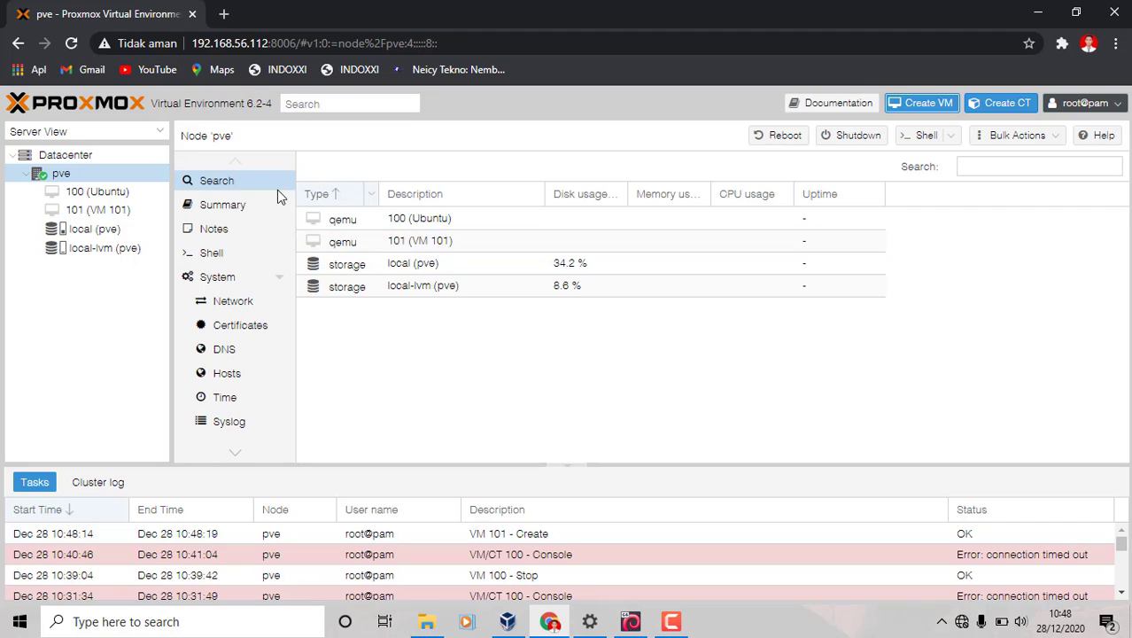
Select VM 101 in the Server View and start it
left_click(125, 218)
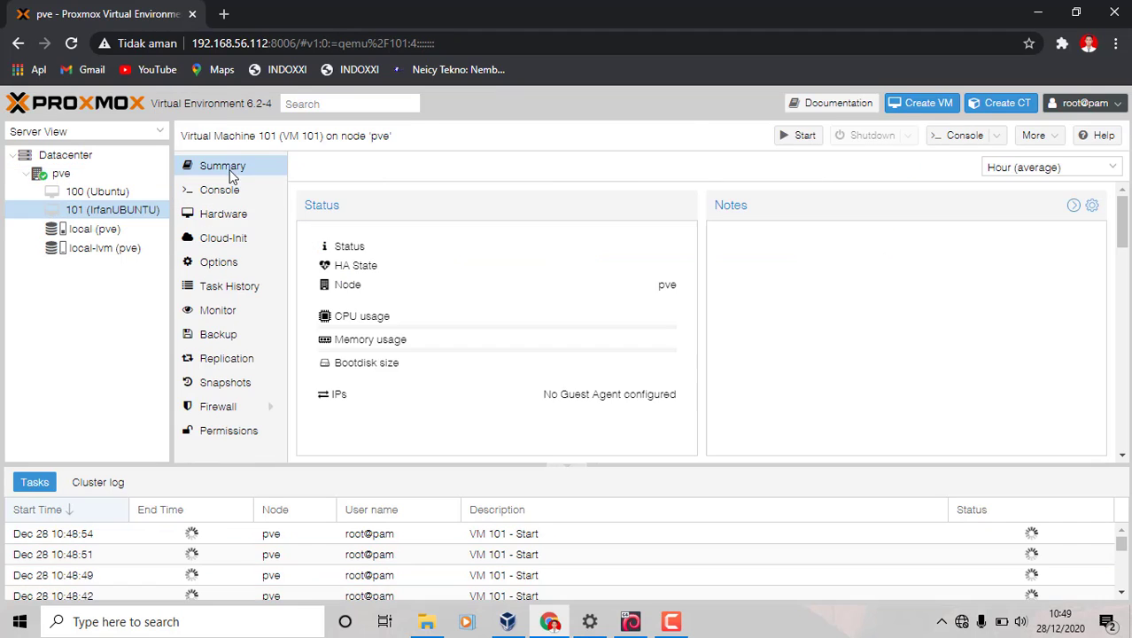
left_click(800, 135)
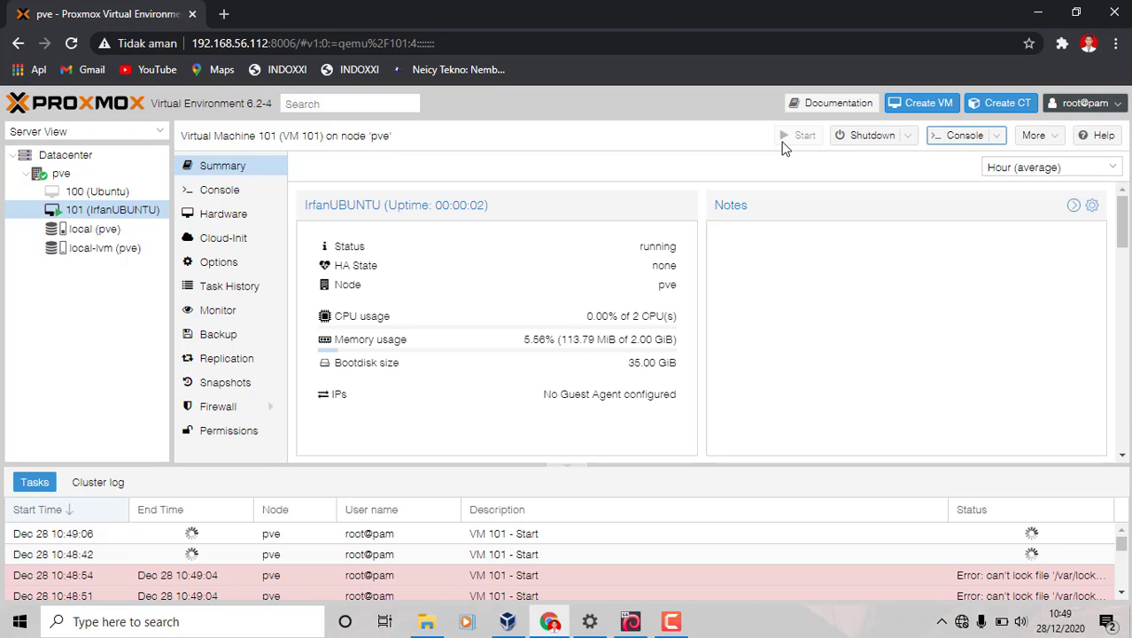
Open VM 101's noVNC console in a new window, maximize it, and toggle full screen from the sidebar
left_click(944, 147)
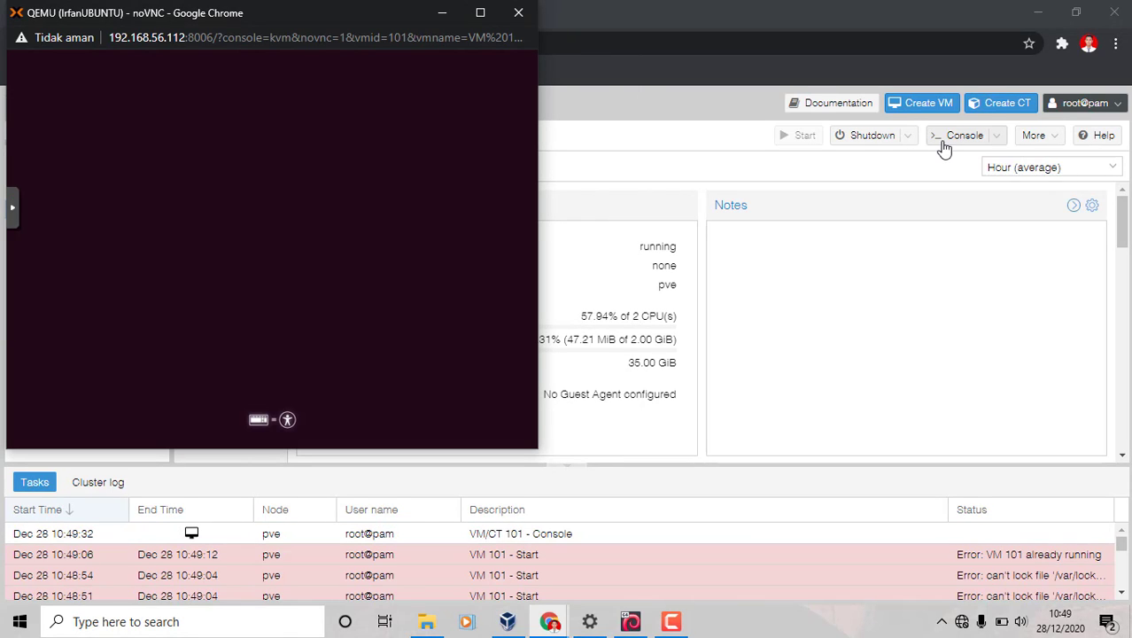
left_click(481, 12)
left_click(6, 282)
left_click(18, 317)
left_click(20, 315)
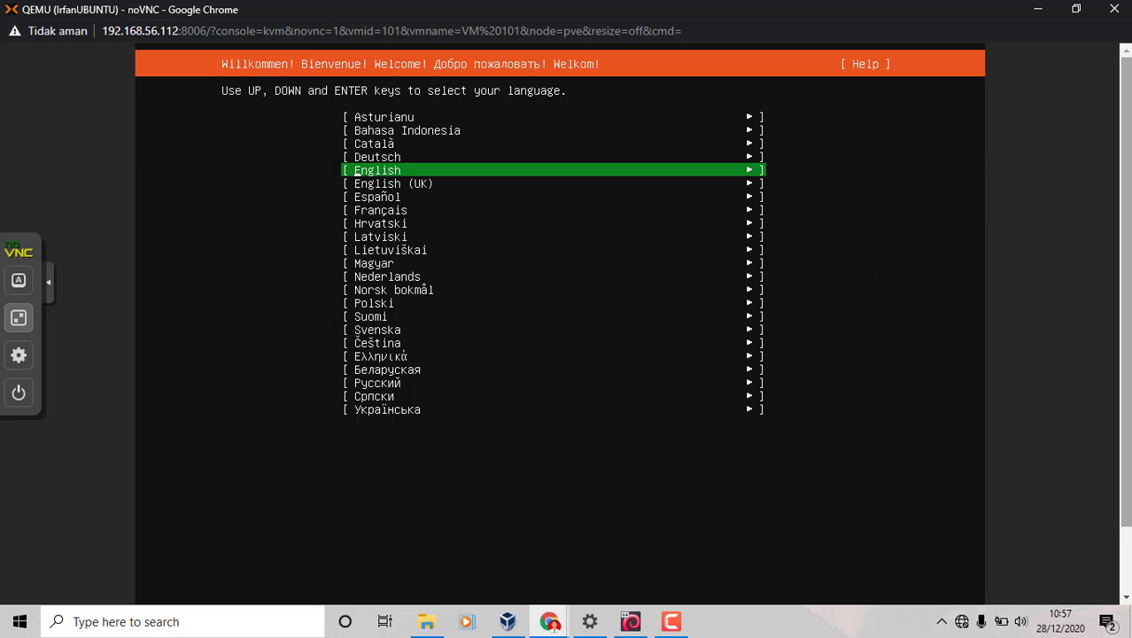
Switch the noVNC console to full screen
left_click(18, 318)
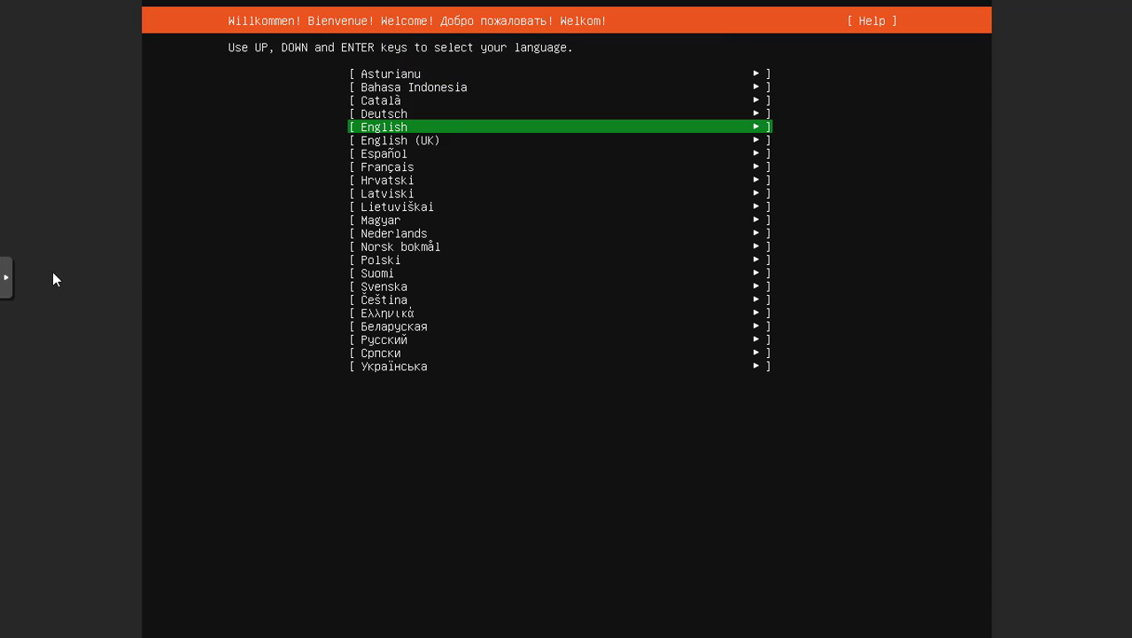
key("Escape")
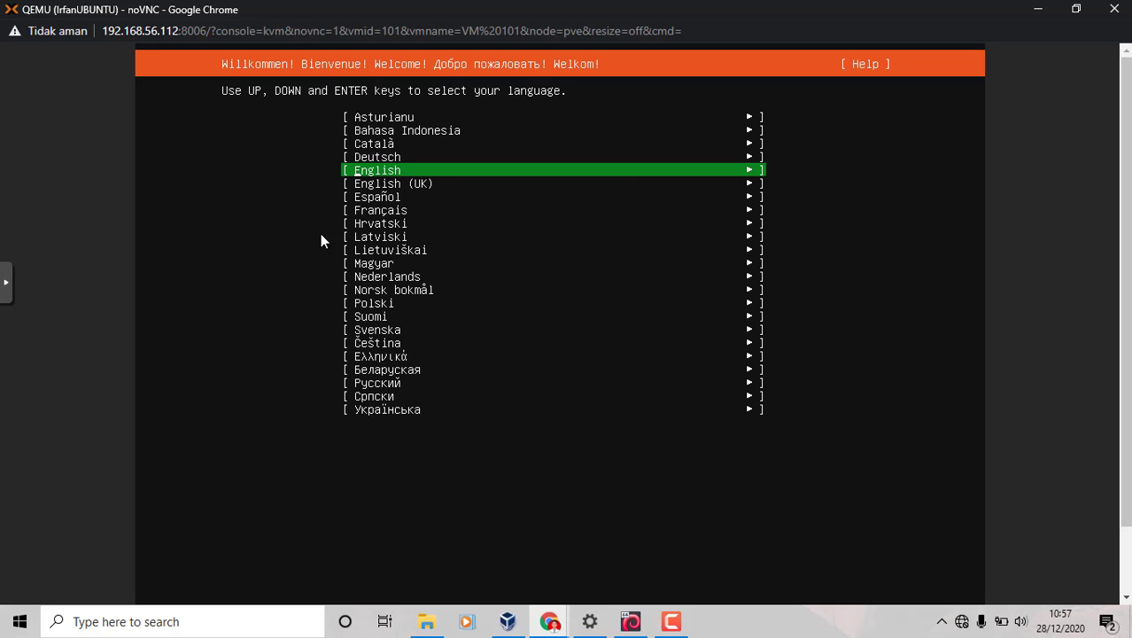
left_click(5, 281)
left_click(18, 316)
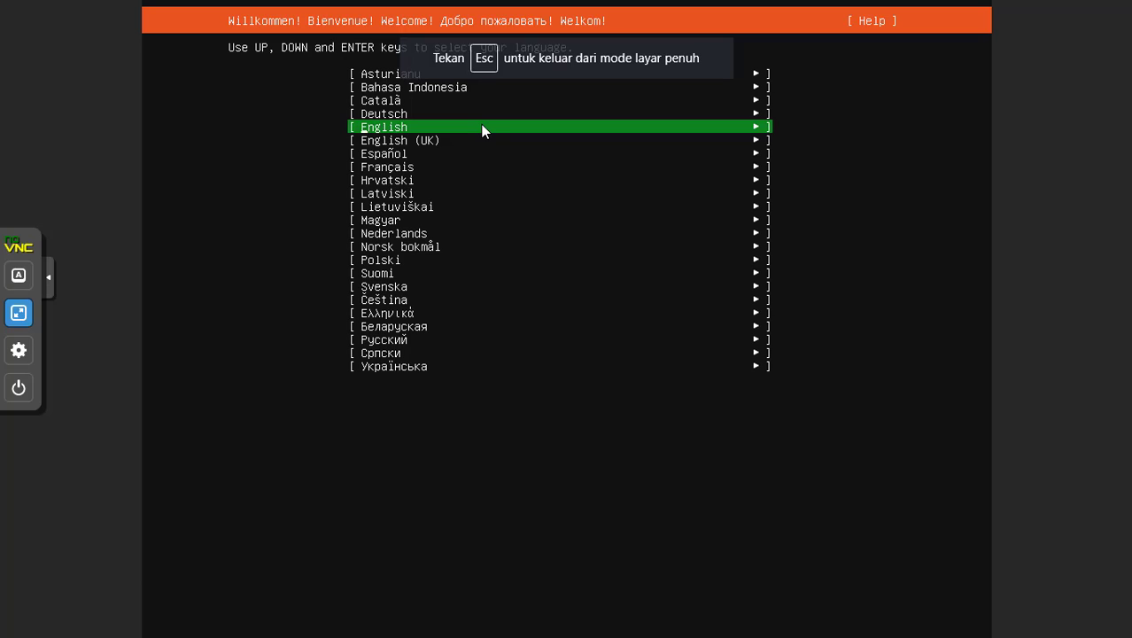
Accept English as the installer language and keep the default keyboard layout
key("Down")
key("Down")
key("Down")
key("Down")
key("Up")
key("Up")
key("Up")
key("Up")
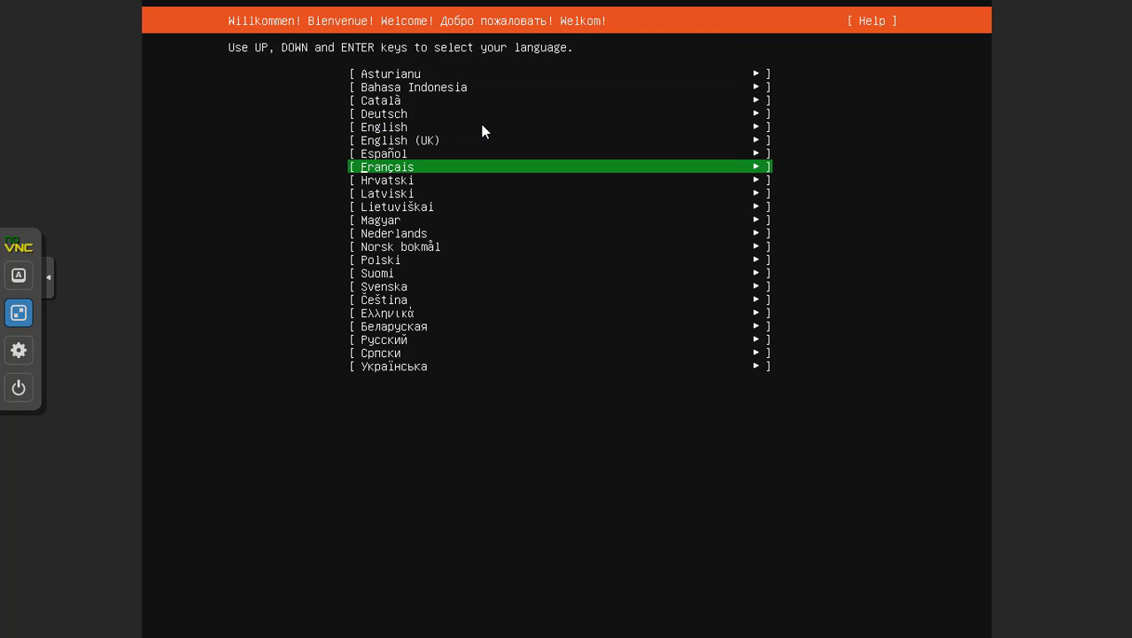
key("Return")
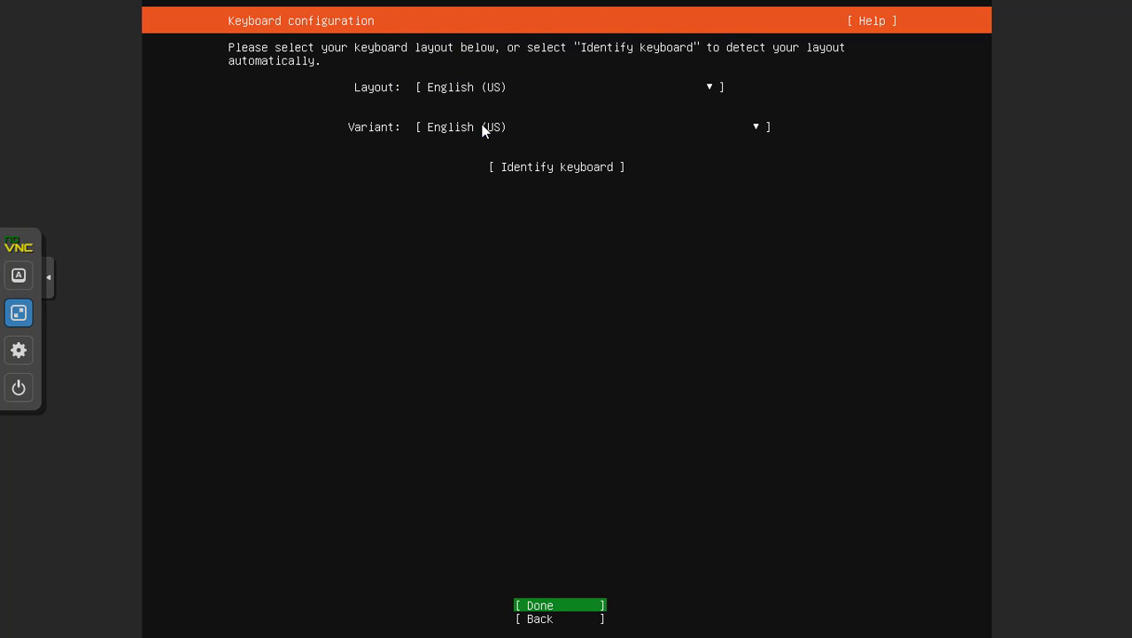
key("Return")
Open Edit IPv4 for ens18 and choose the Manual IPv4 method
key("Up")
key("Up")
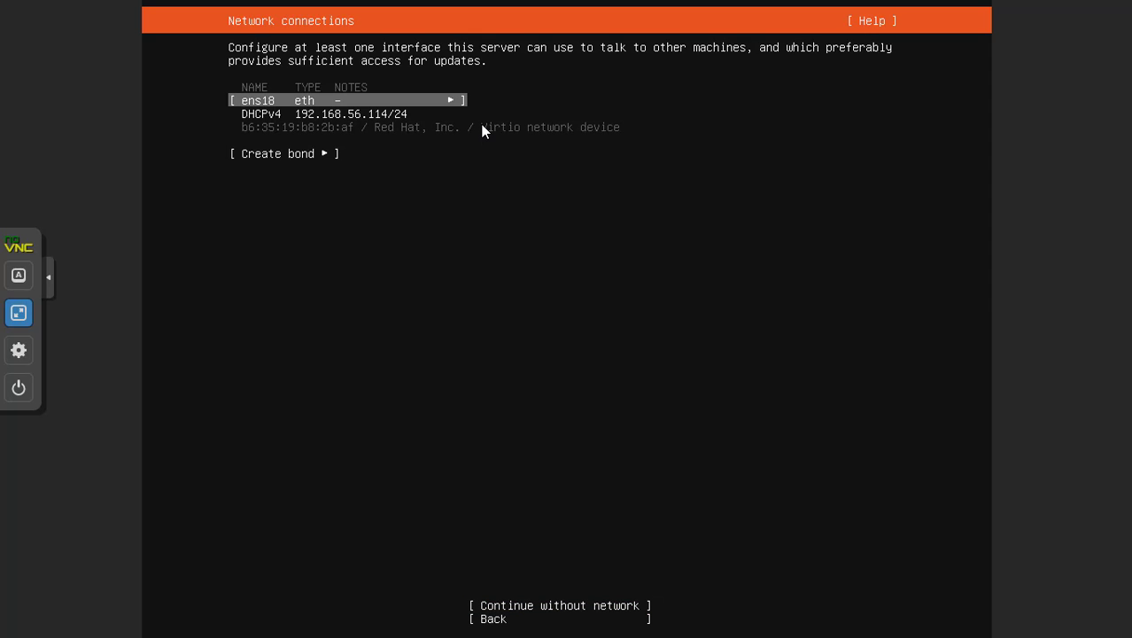
key("Return")
key("Down")
key("Down")
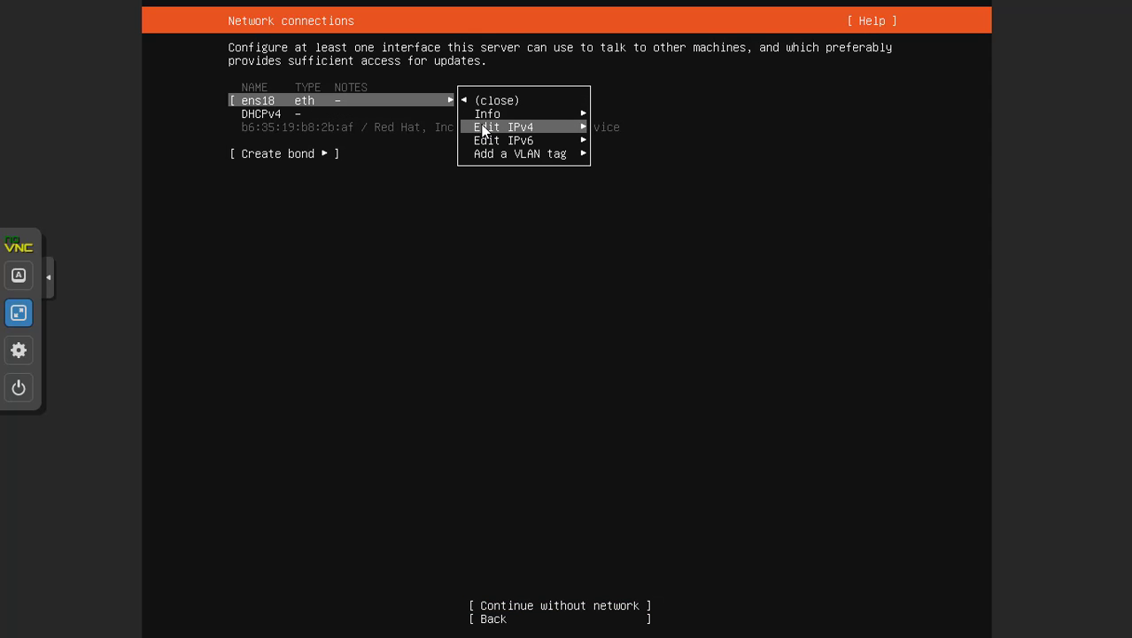
key("Return")
key("Return")
key("Down")
key("Return")
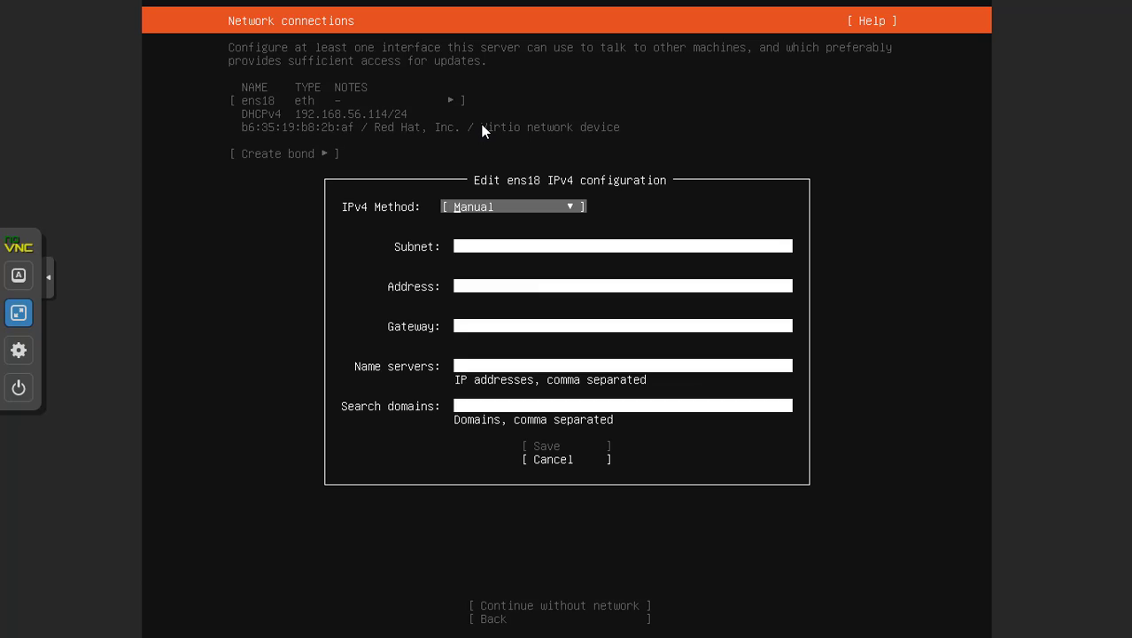
Enter subnet 192.168.56.0/24, address 192.168.56.113 and gateway 192.168.100.1 for ens18
key("Down")
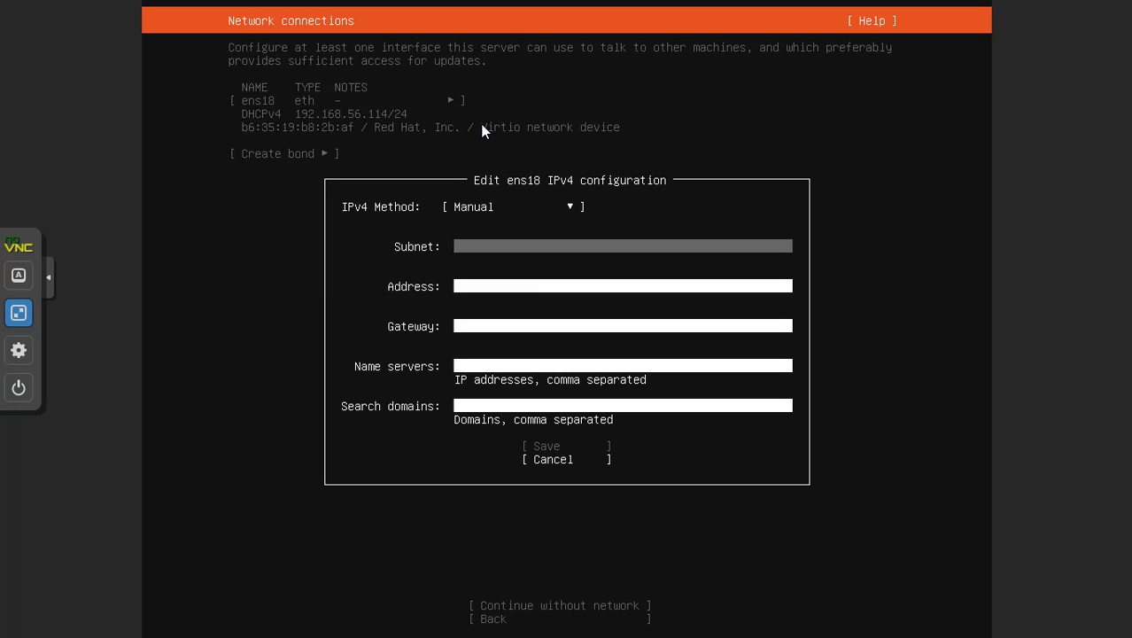
type("192.168.56.0/24")
key("Tab")
type("192.")
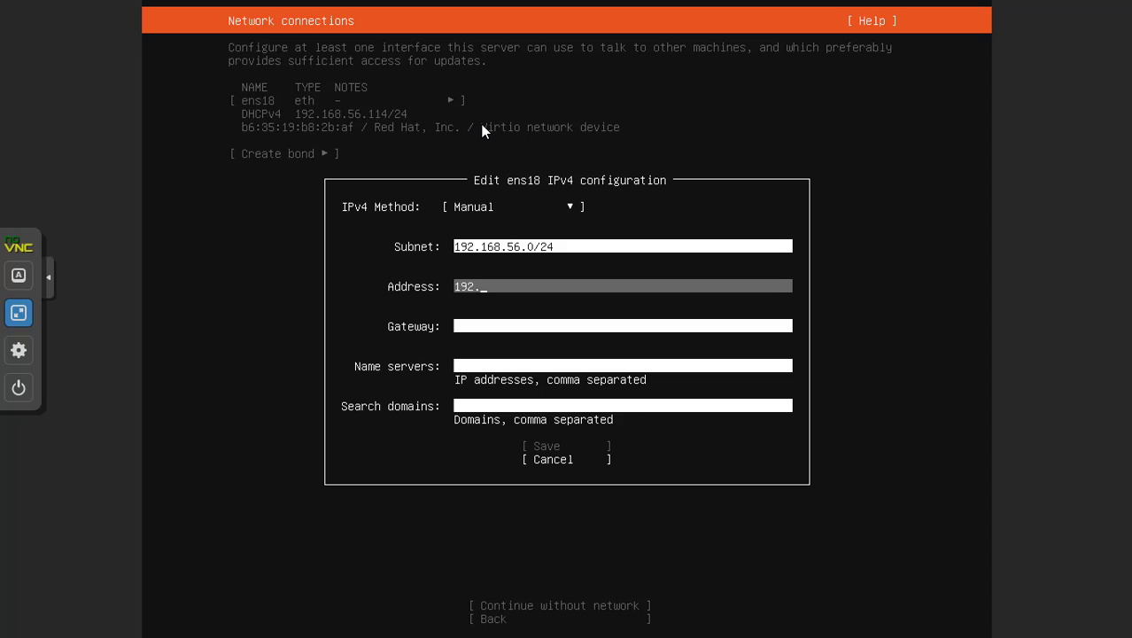
type("168.56.1")
type("13")
key("Tab")
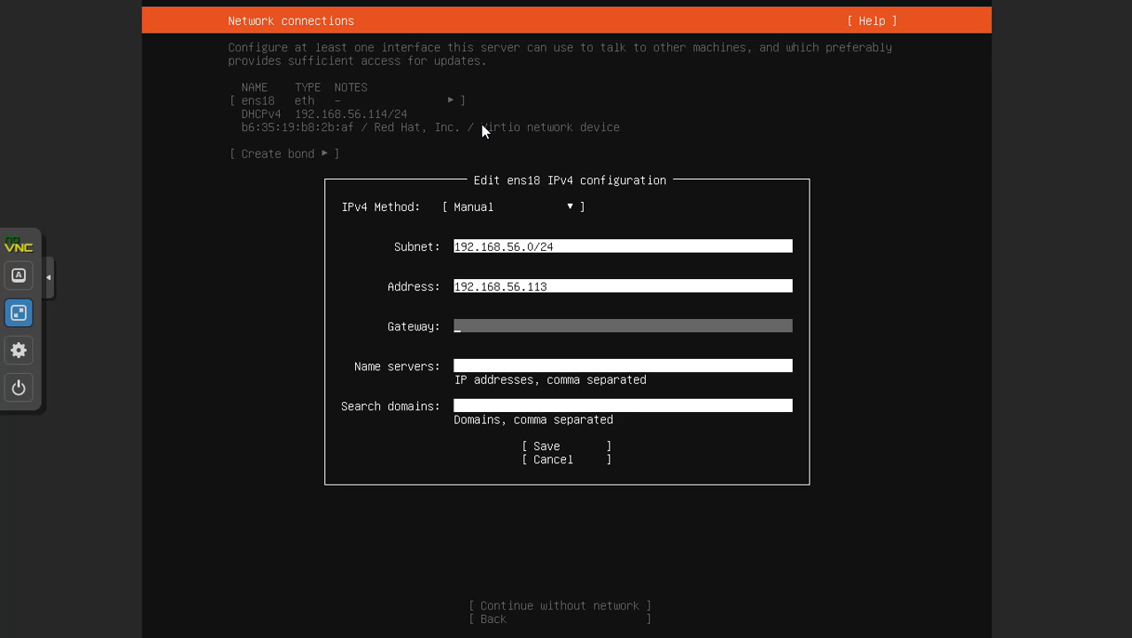
type("192.168.100.1")
Set name server 192.168.100.1 and search domain ung.ac.id, then save the IPv4 settings
key("Tab")
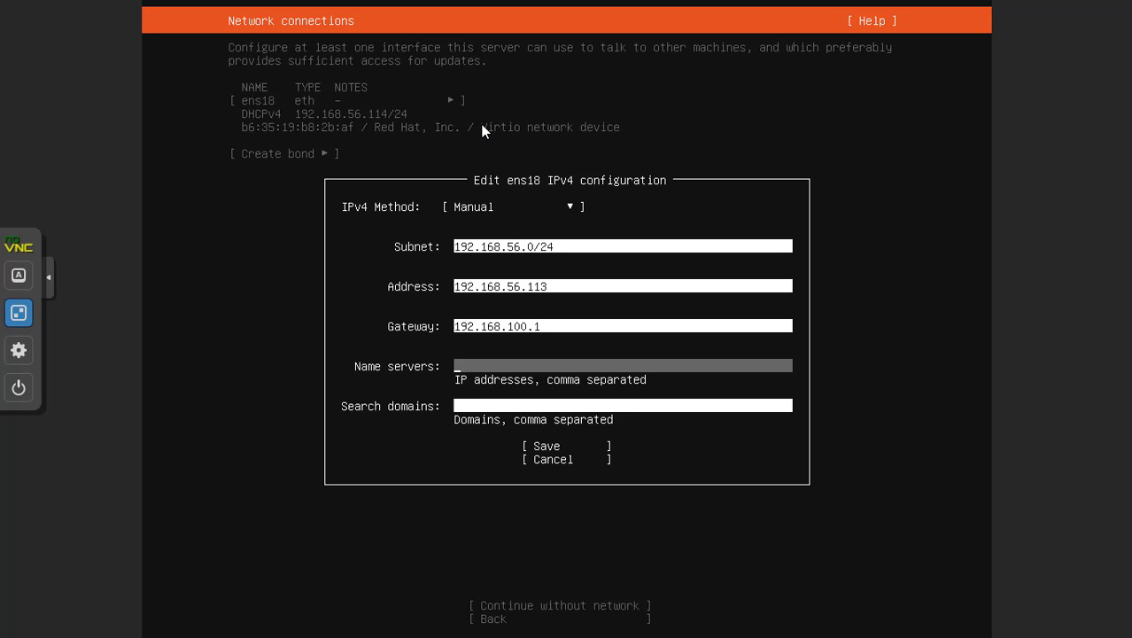
type("192.168.100.1")
key("Tab")
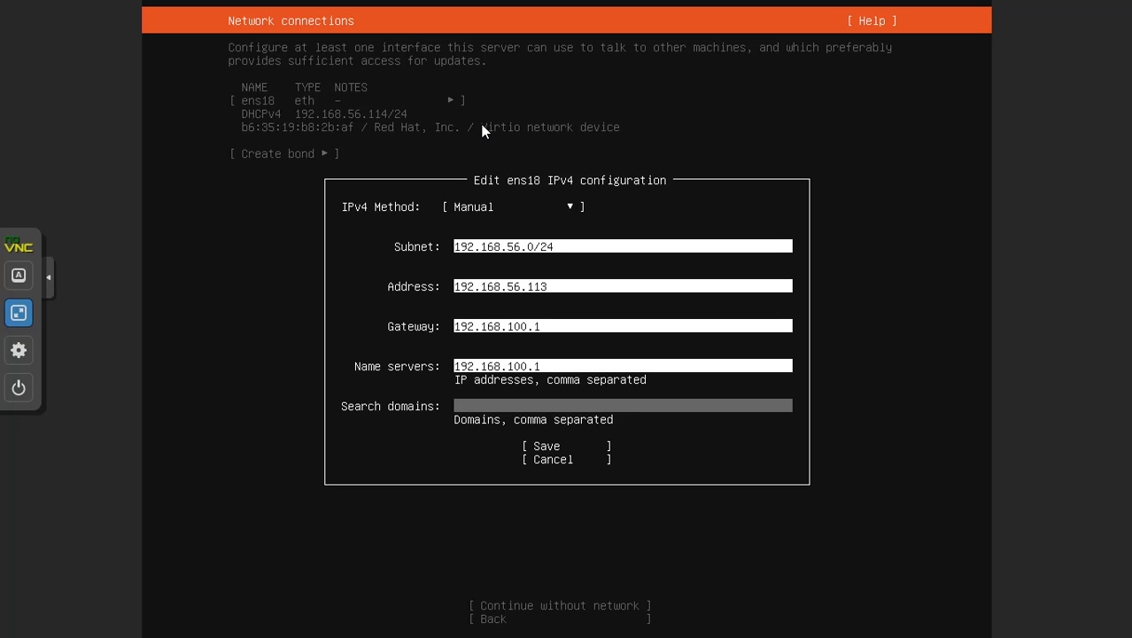
type("ung.ac.id")
key("Tab")
key("Return")
key("Tab")
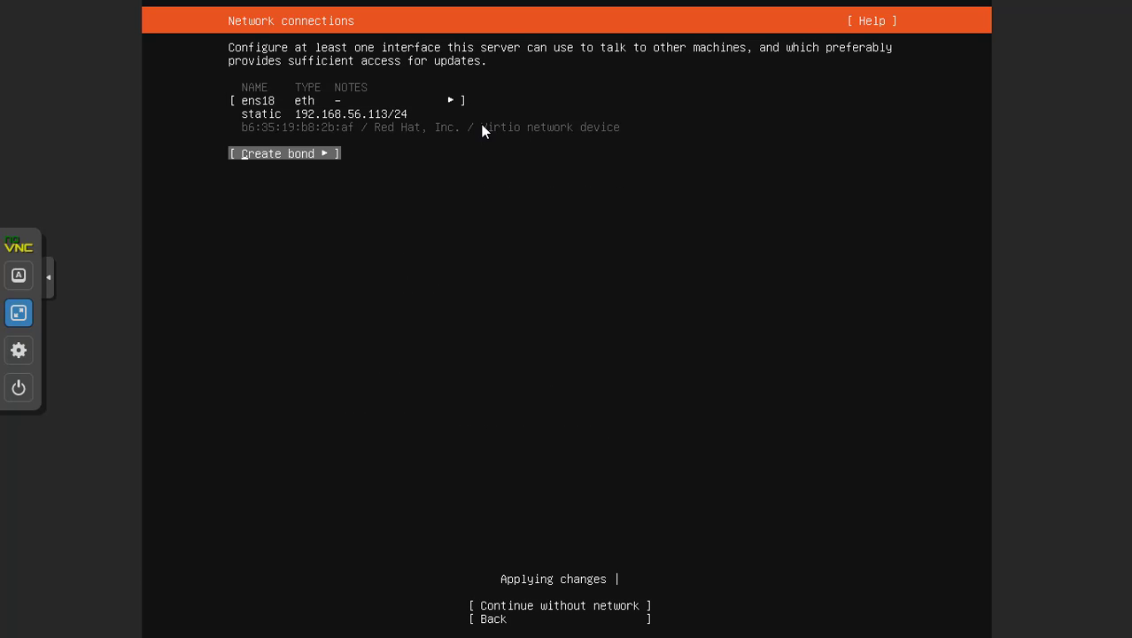
key("Tab")
Keep default proxy and mirror, use the entire 35 GB disk as LVM, and confirm the wipe
key("Return")
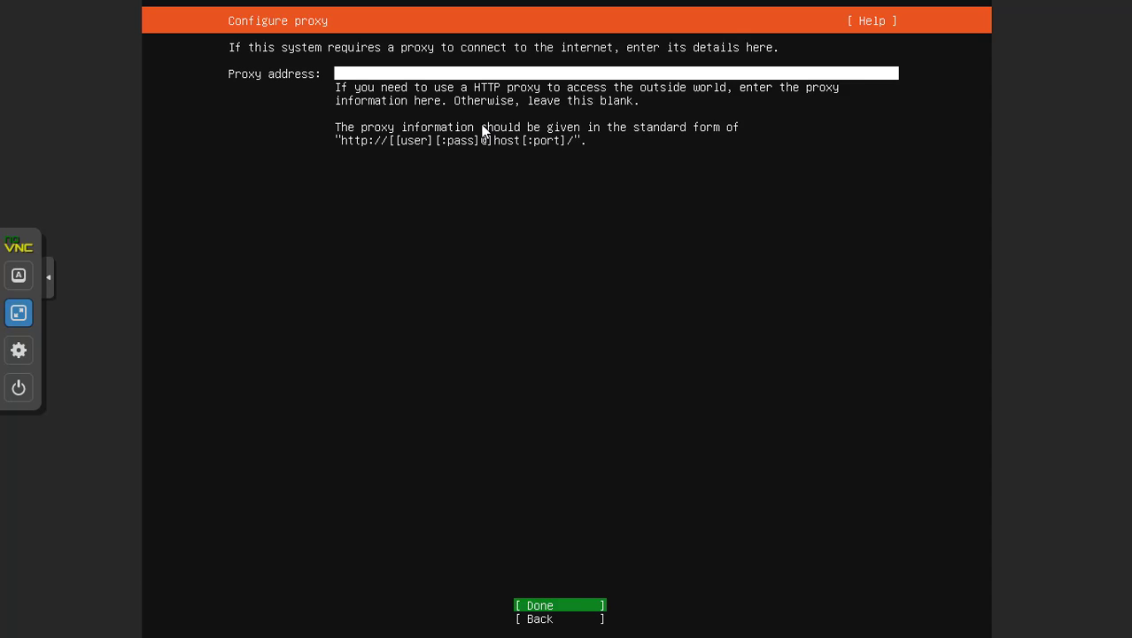
key("Return")
key("Return")
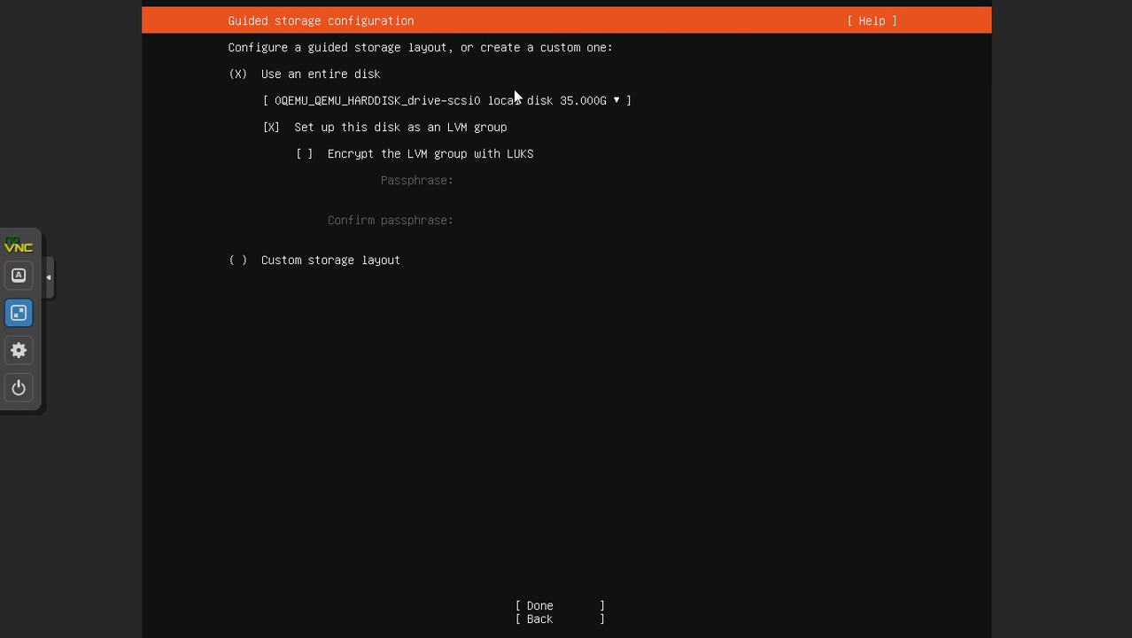
key("Tab")
key("Tab")
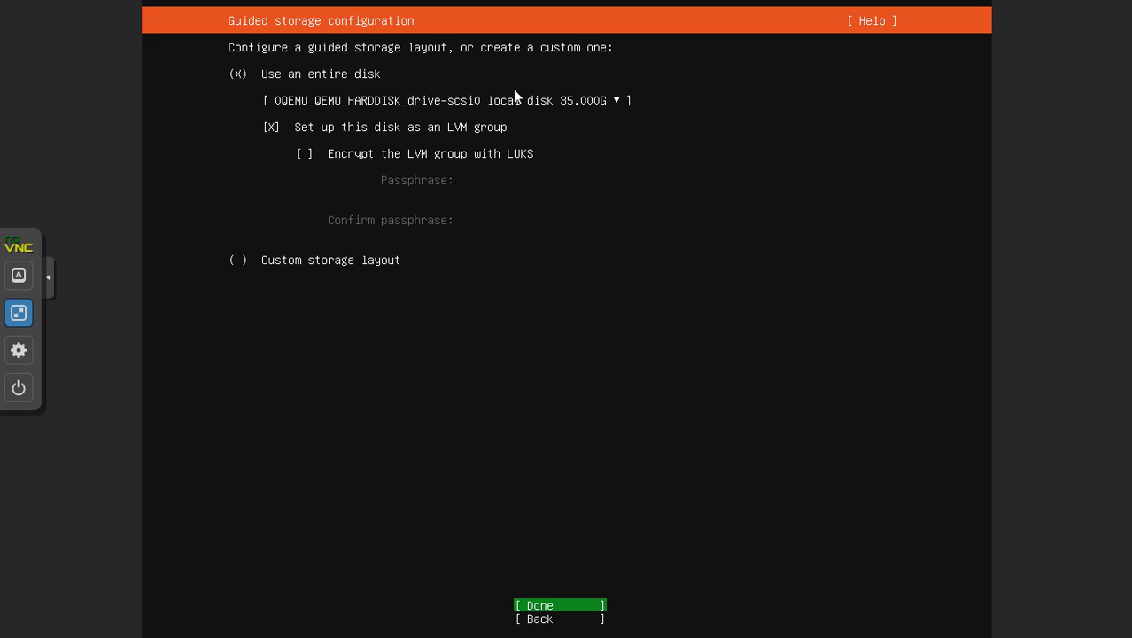
key("Return")
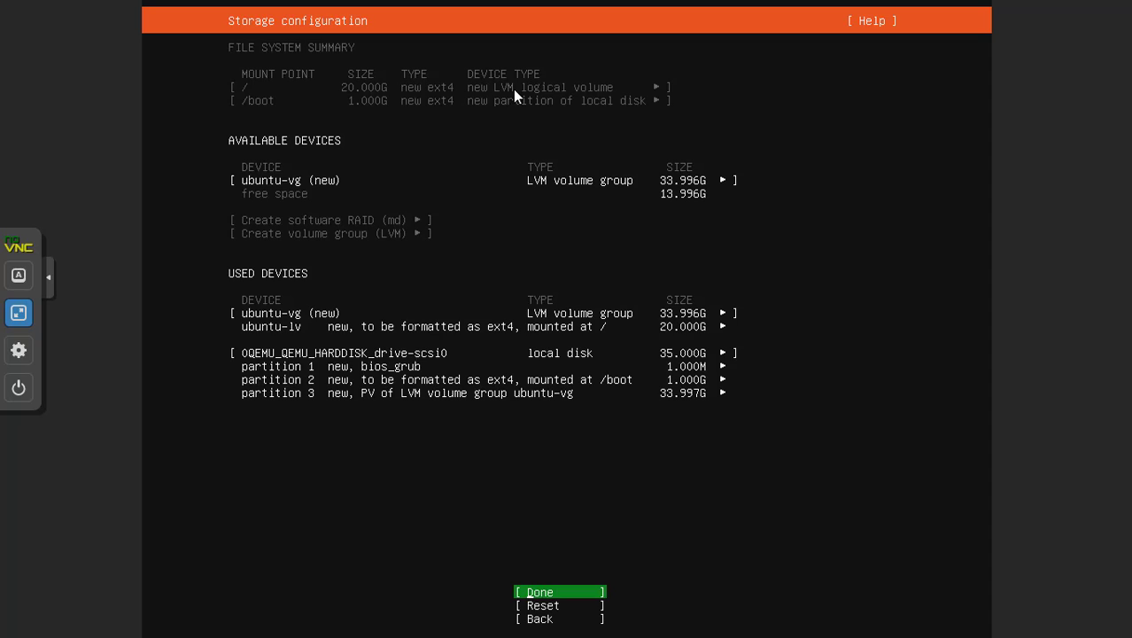
key("Return")
key("Tab")
key("Return")
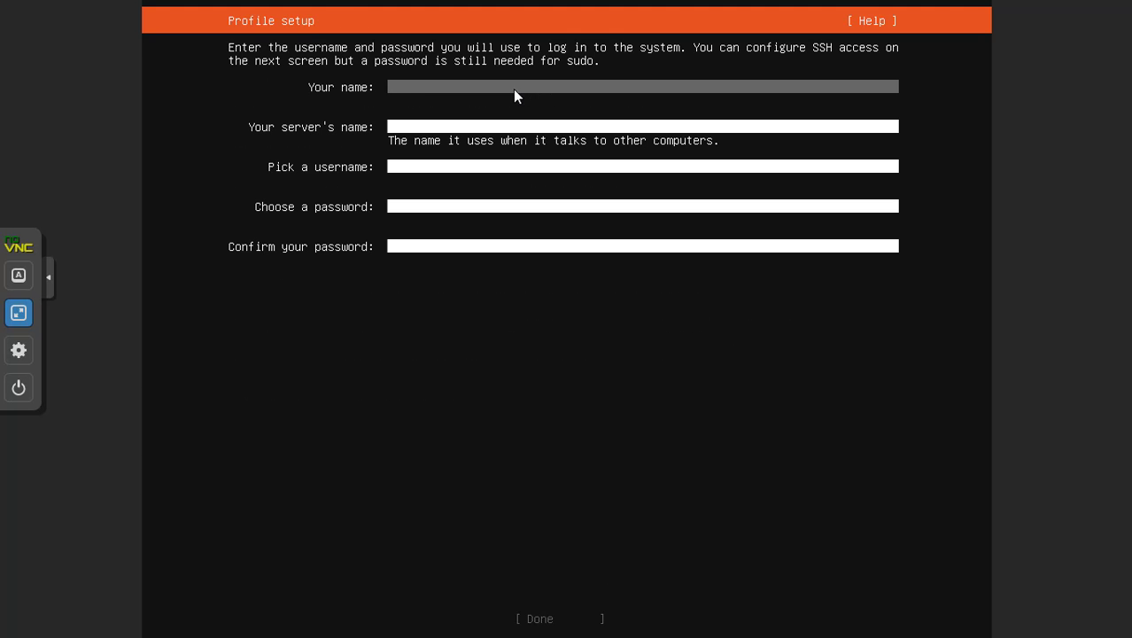
Enter the user's full name, a server name, a username and the account password
type("Irfan Isa")
key("Tab")
type("i")
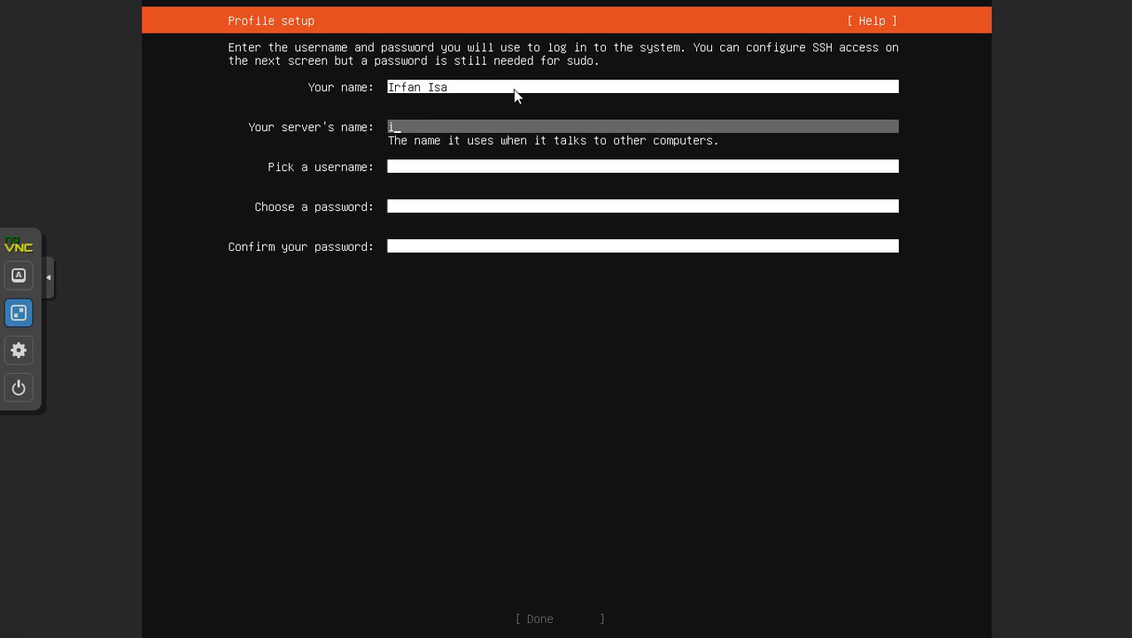
type("rfanisa")
key("Tab")
type("irfan")
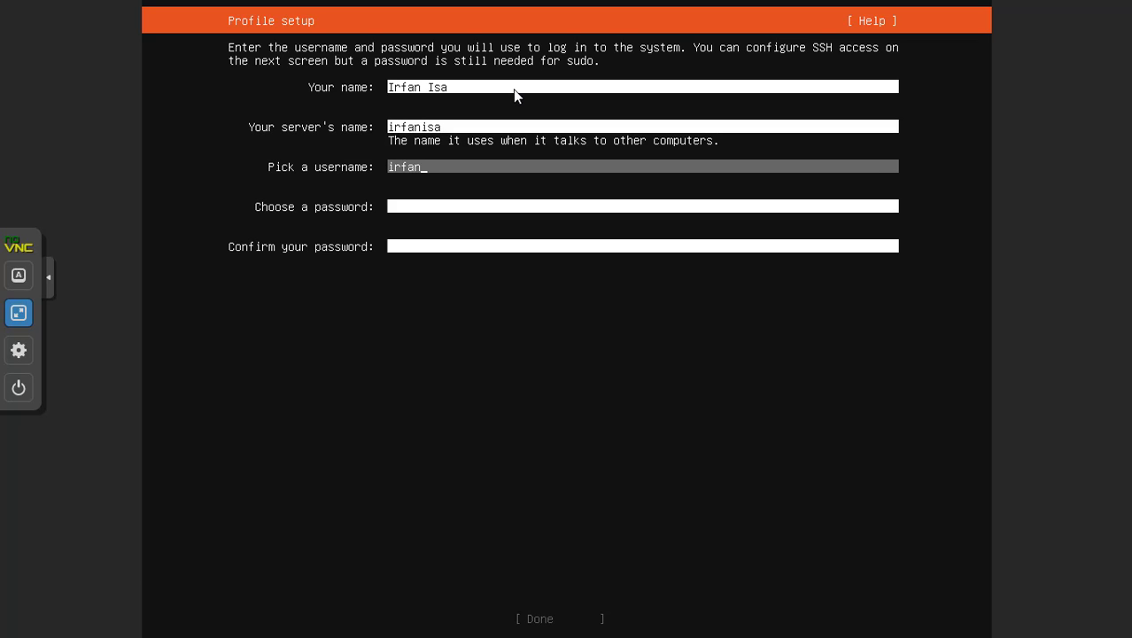
key("Tab")
type("*****")
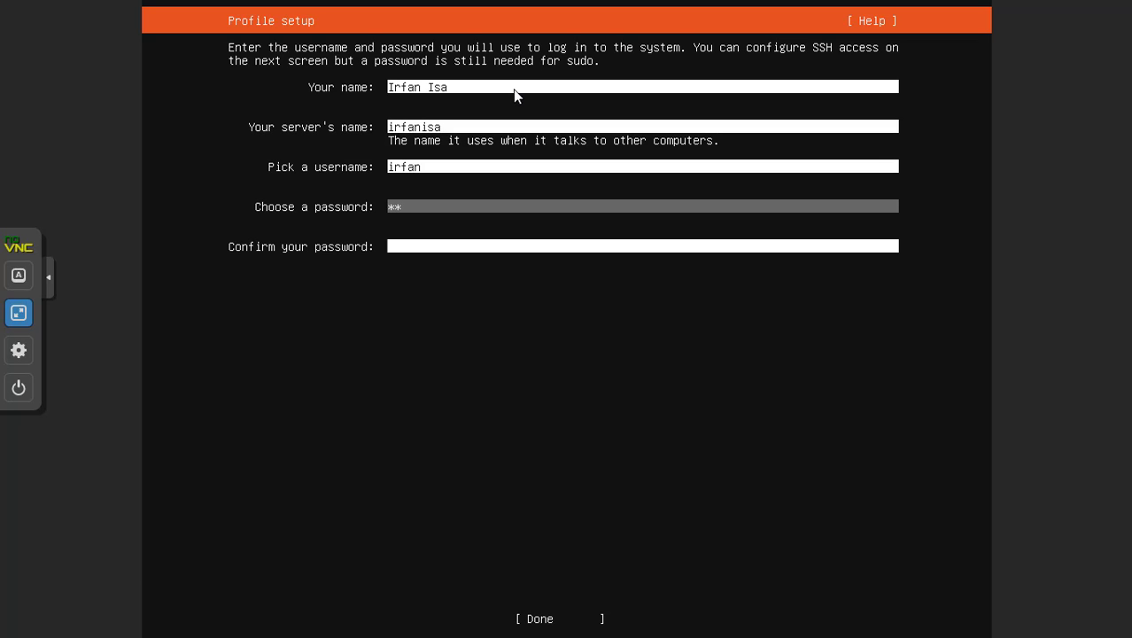
type("****")
key("Tab")
type("*********")
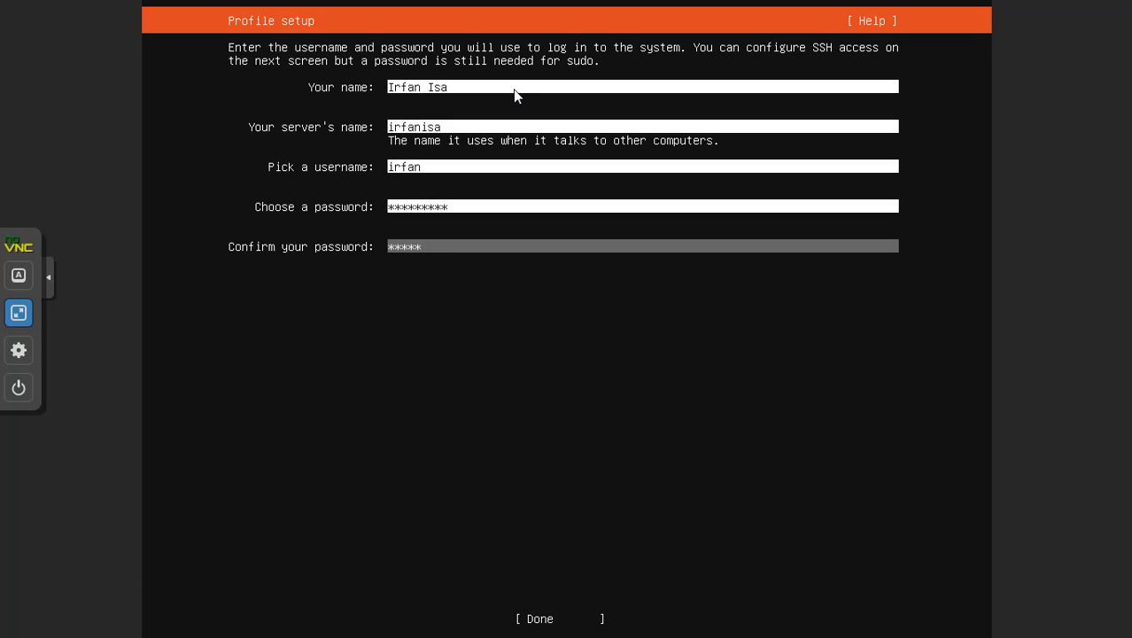
Submit the profile and check Install OpenSSH server
key("Tab")
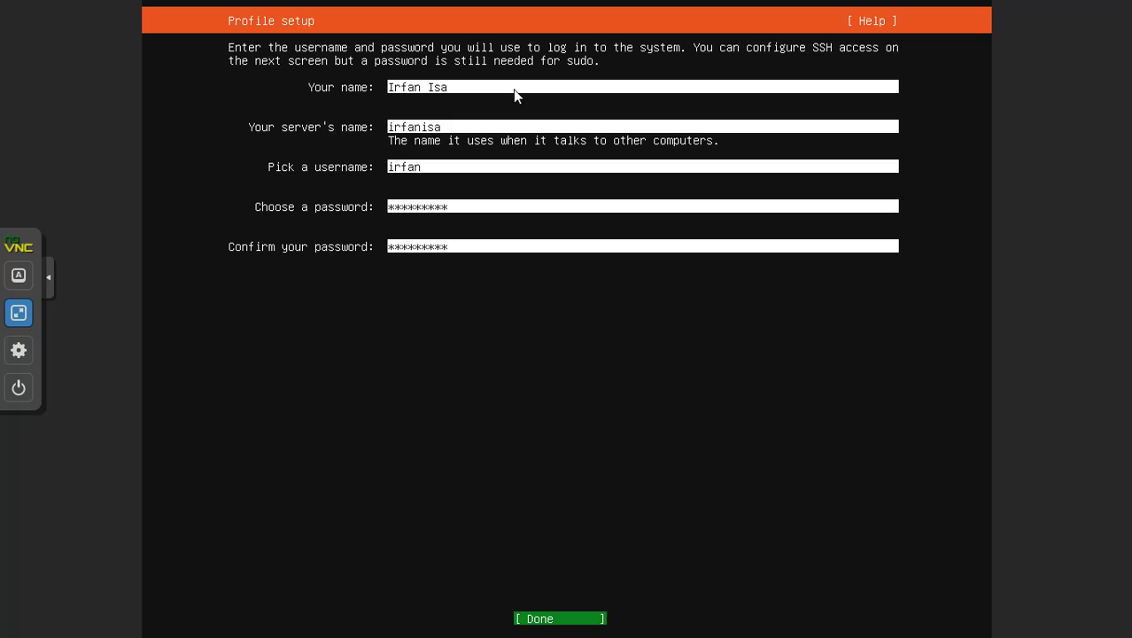
key("Return")
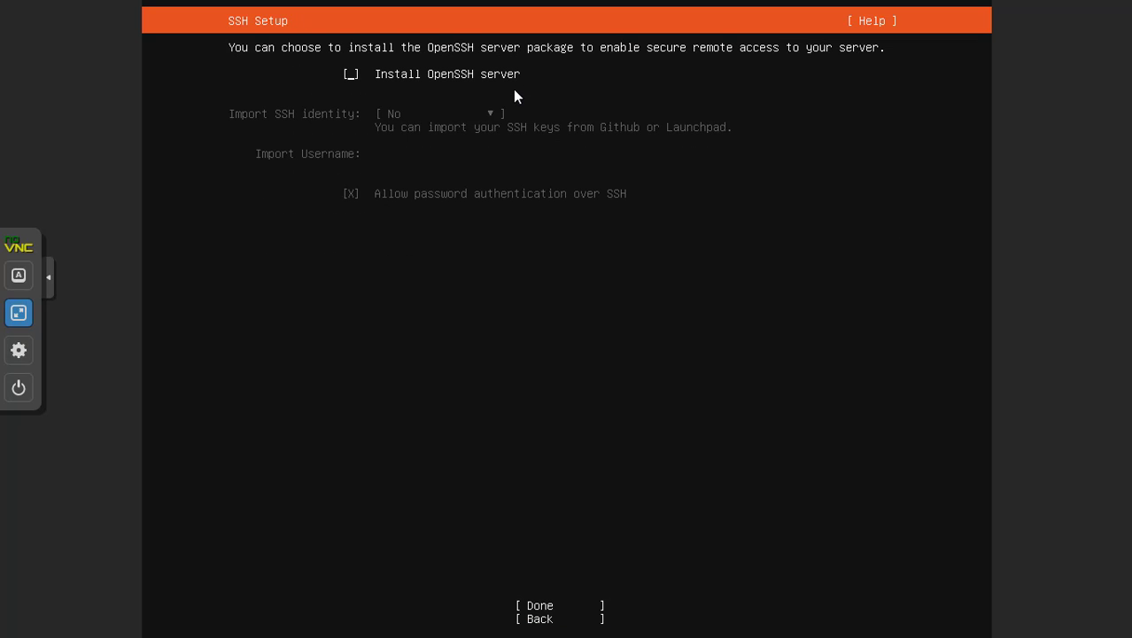
key("space")
key("Tab")
Finish SSH Setup and begin installing Ubuntu Server to the virtual disk
key("Tab")
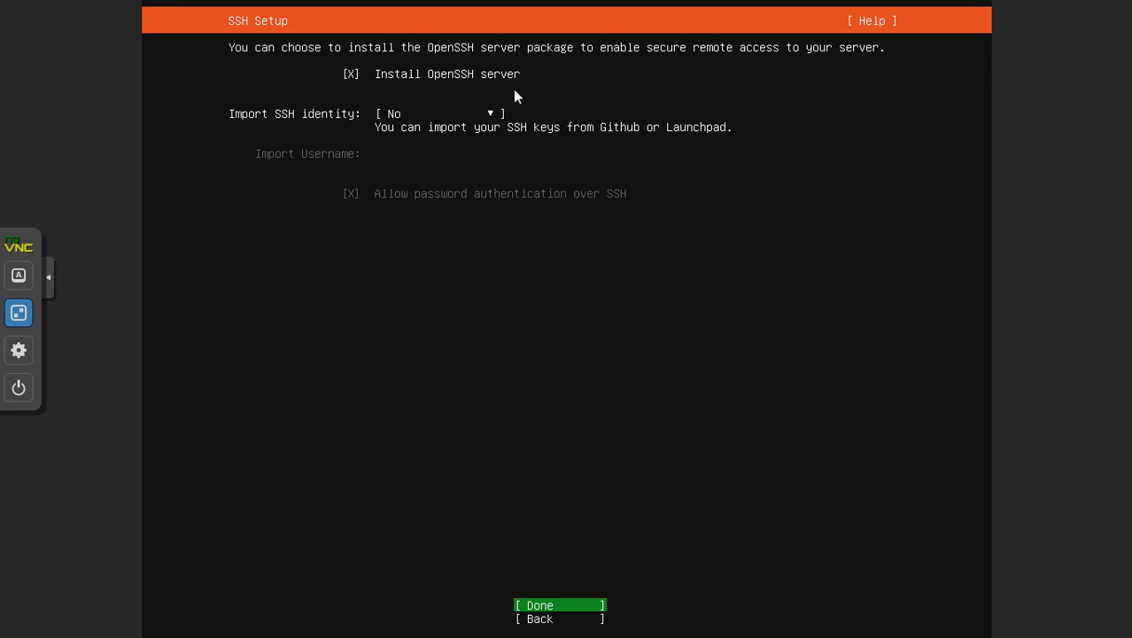
key("Tab")
key("shift+Tab")
key("Return")
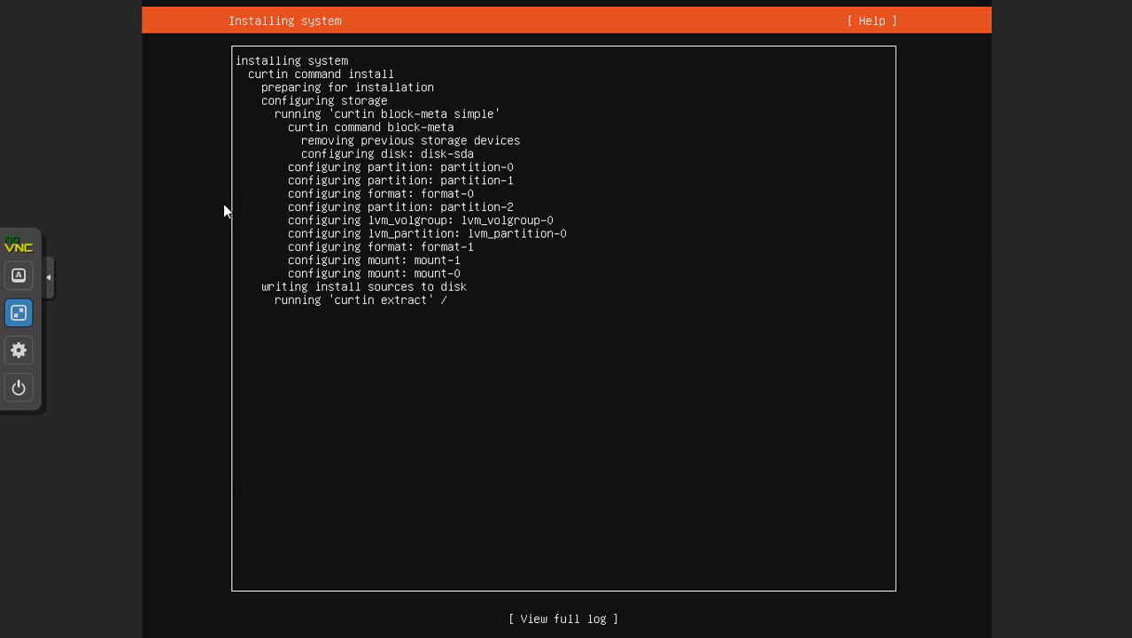
Collapse the noVNC control bar and watch the install full screen until Installation complete appears
left_click(50, 277)
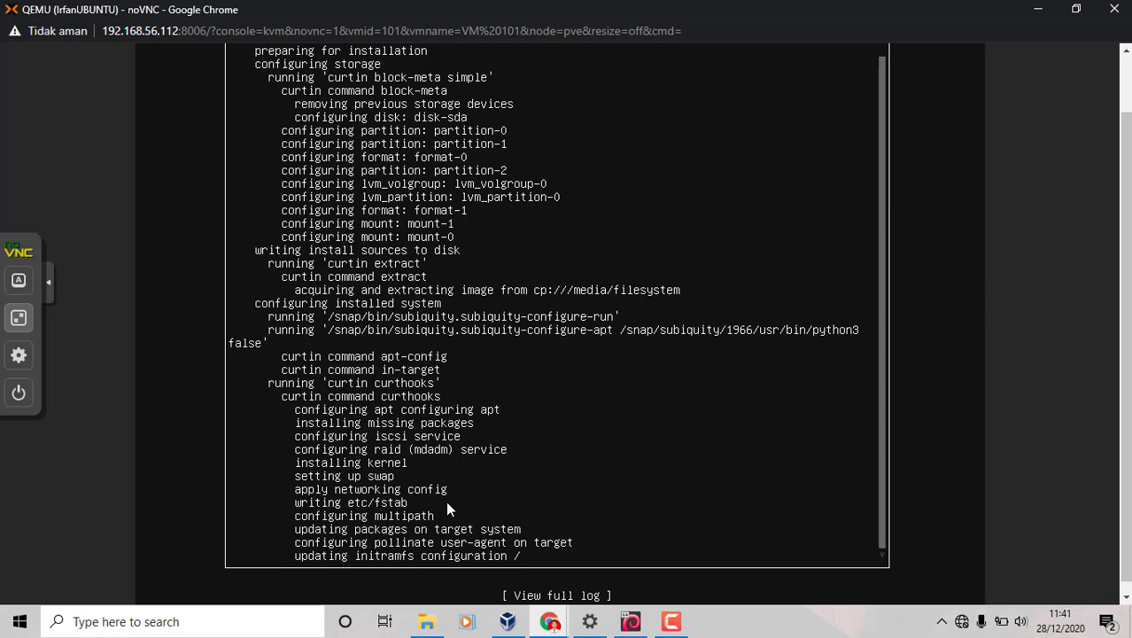
key("F11")
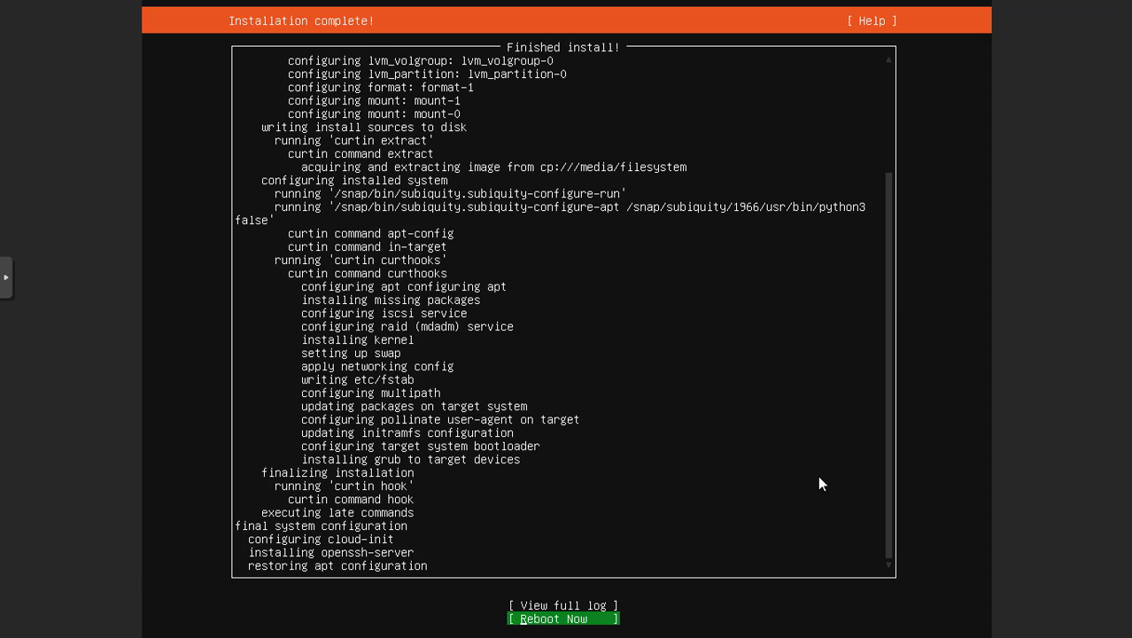
Exit noVNC full screen and minimize the console window to show VM 101's Summary
left_click(7, 276)
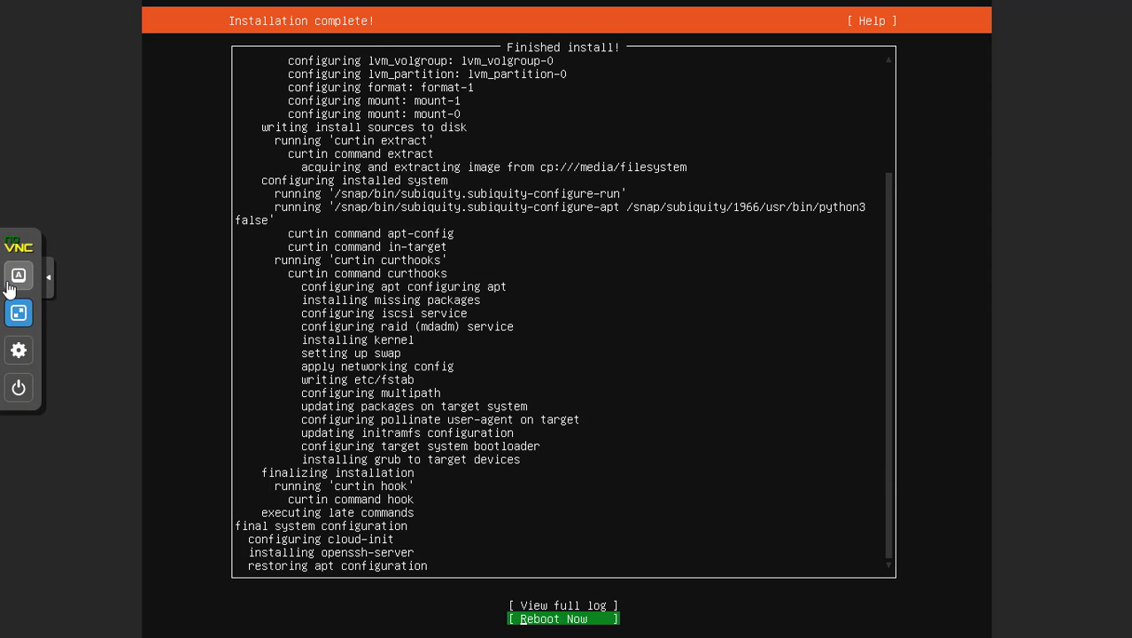
left_click(21, 310)
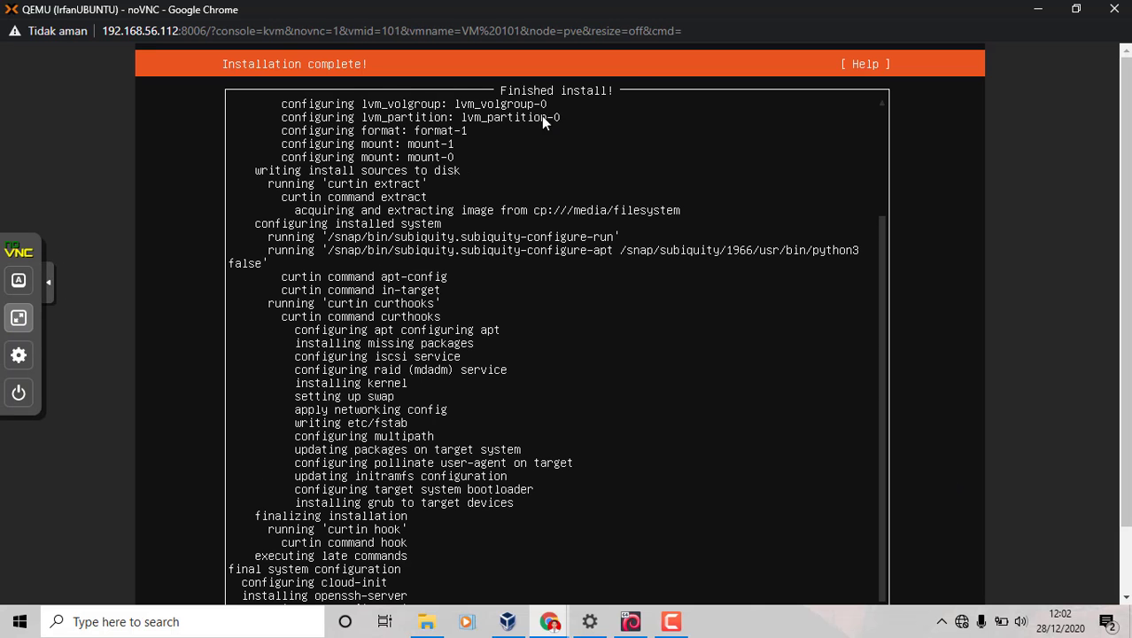
left_click(1038, 9)
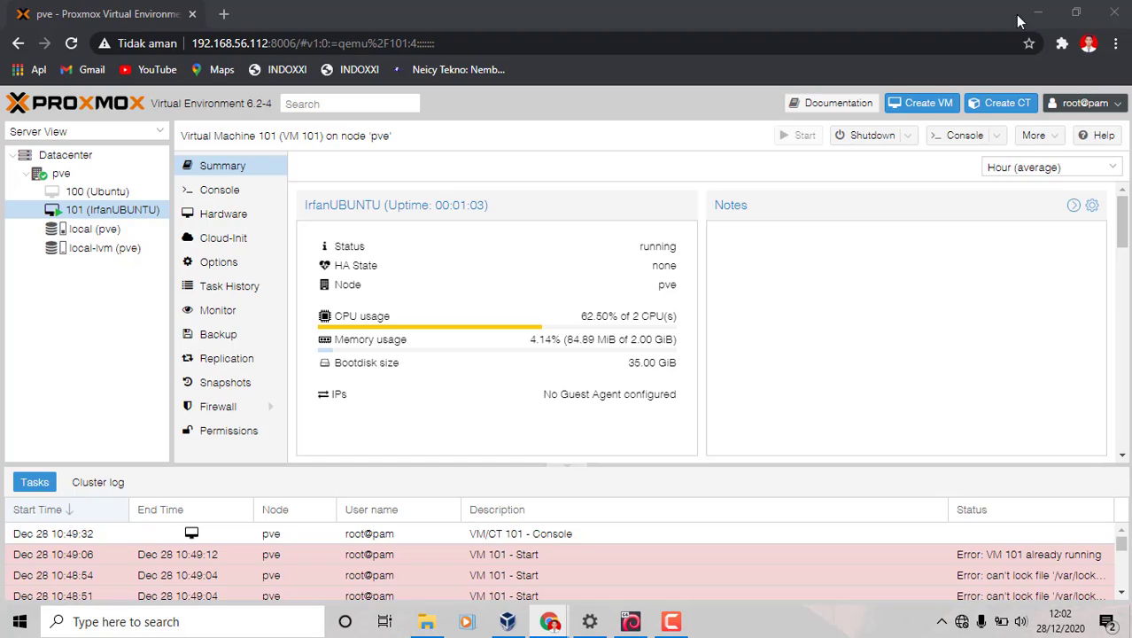
Open VM 101's Options and edit its Boot Order
left_click(222, 263)
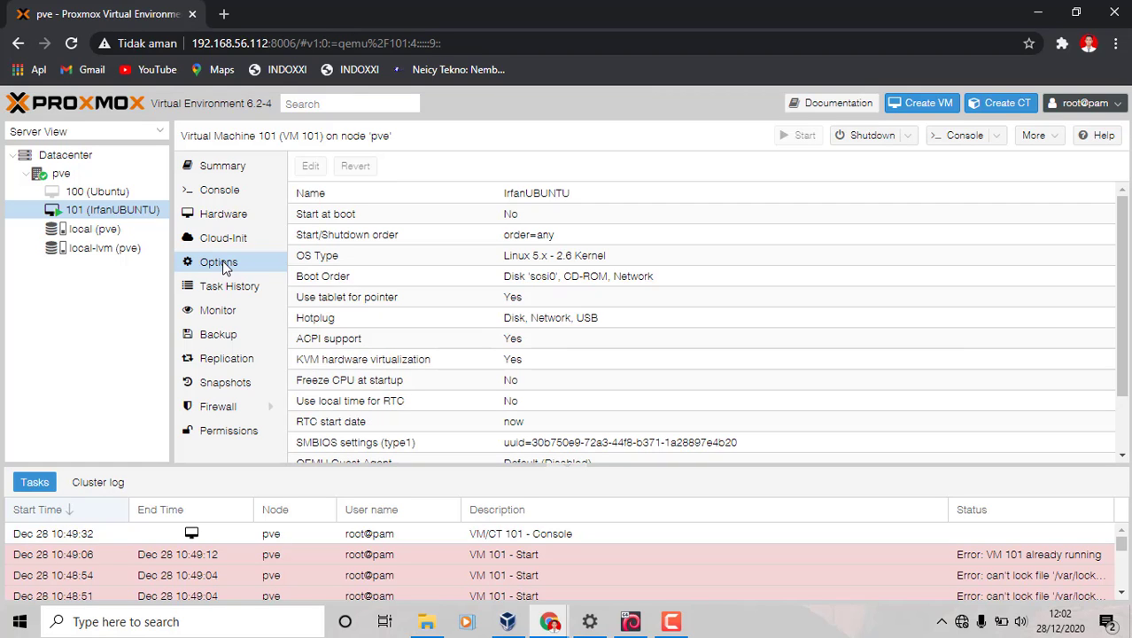
double_click(539, 279)
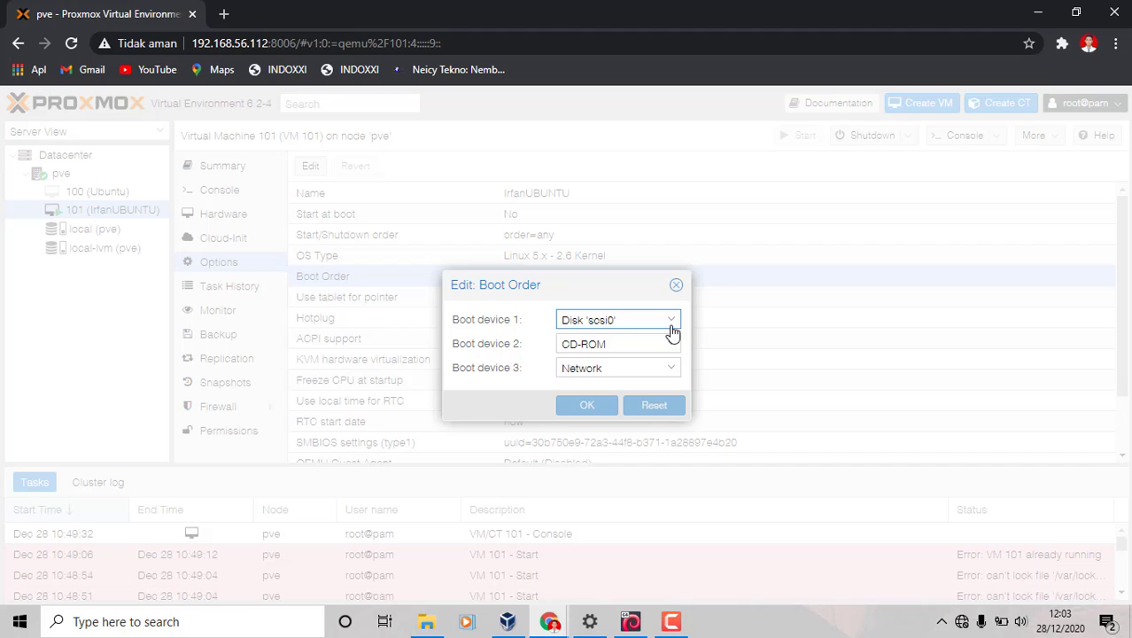
Set boot order to Disk 'scsi0' first, Network second, third device none, and save
left_click(674, 332)
left_click(647, 358)
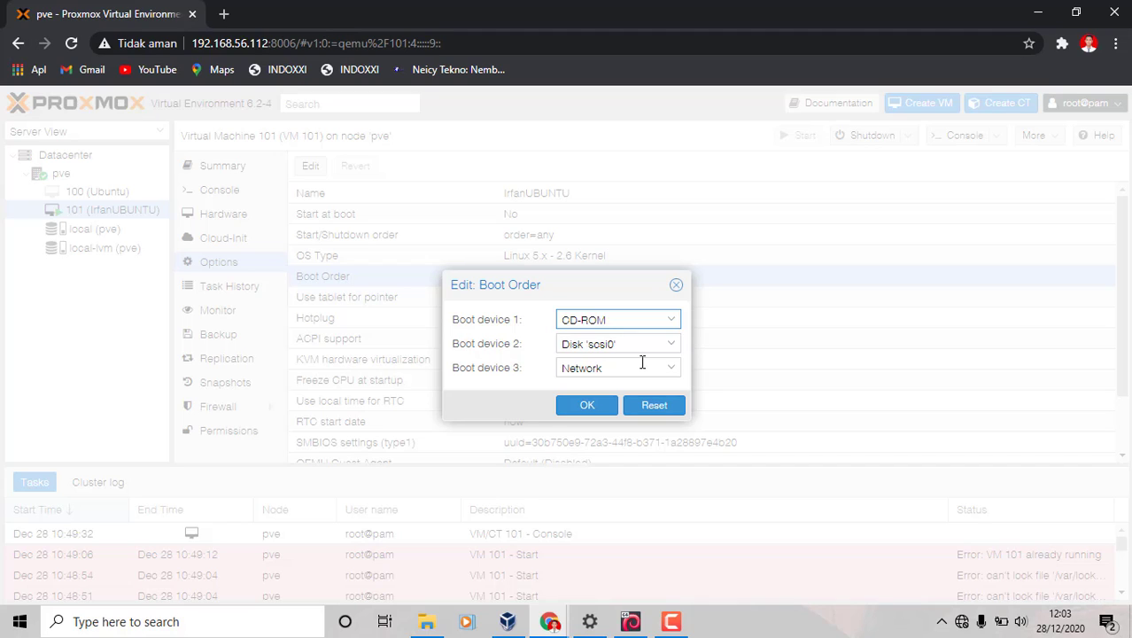
left_click(672, 322)
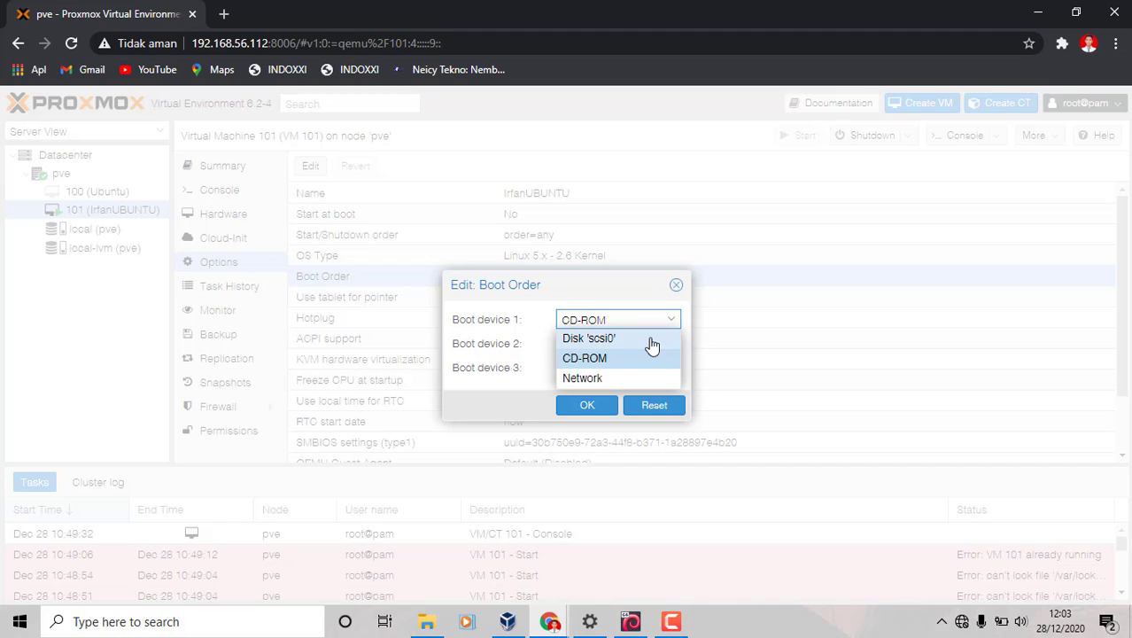
left_click(651, 339)
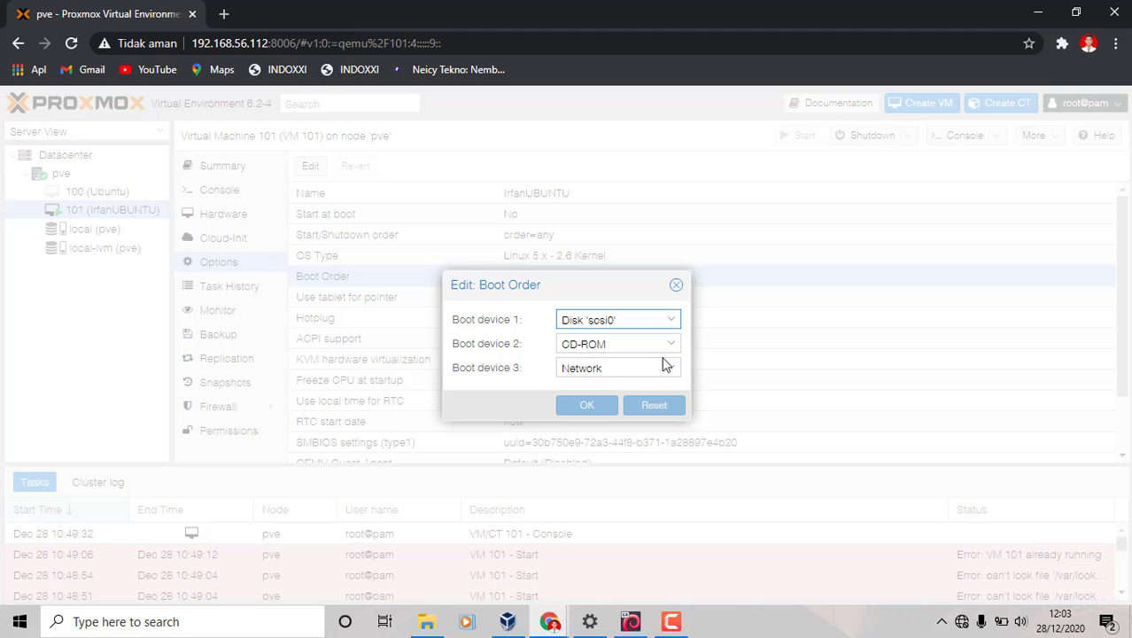
left_click(671, 345)
left_click(624, 400)
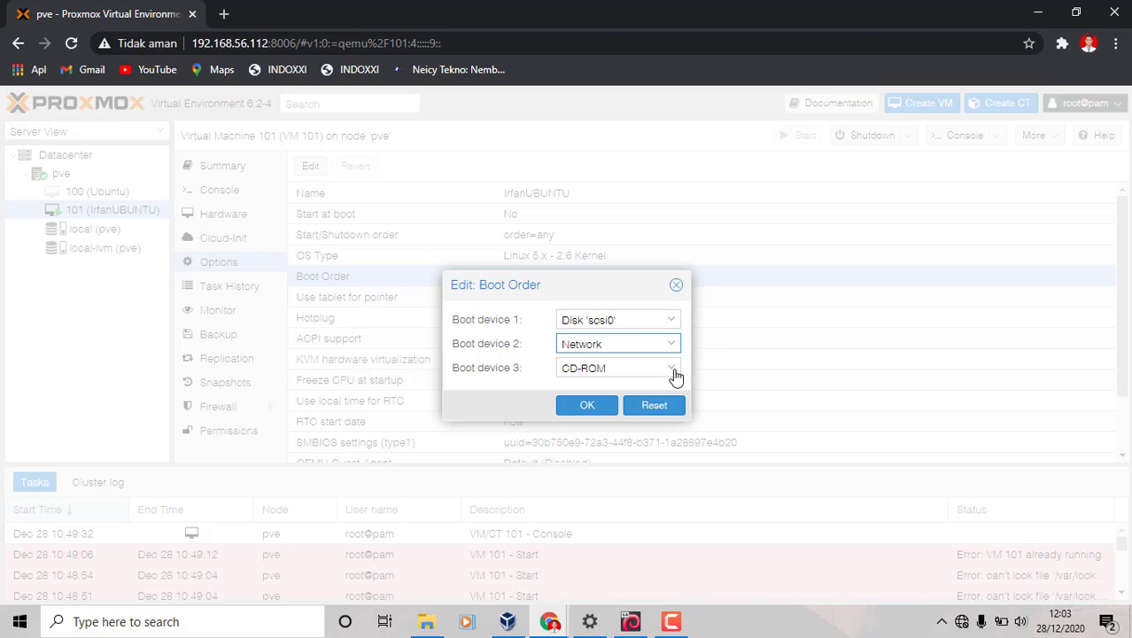
left_click(675, 377)
left_click(607, 443)
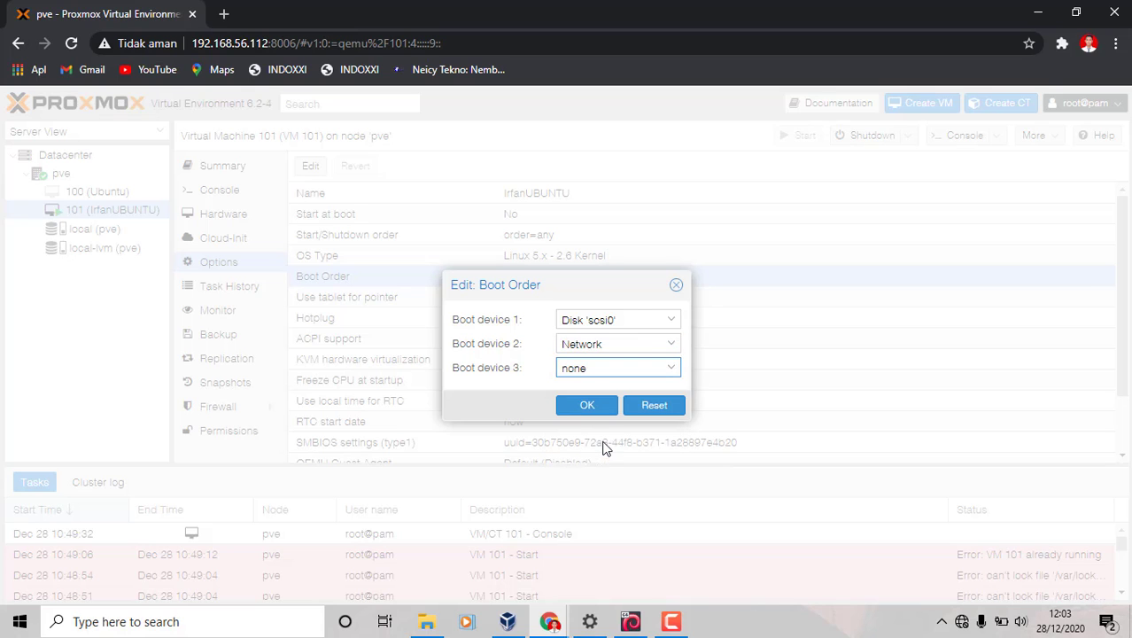
left_click(587, 406)
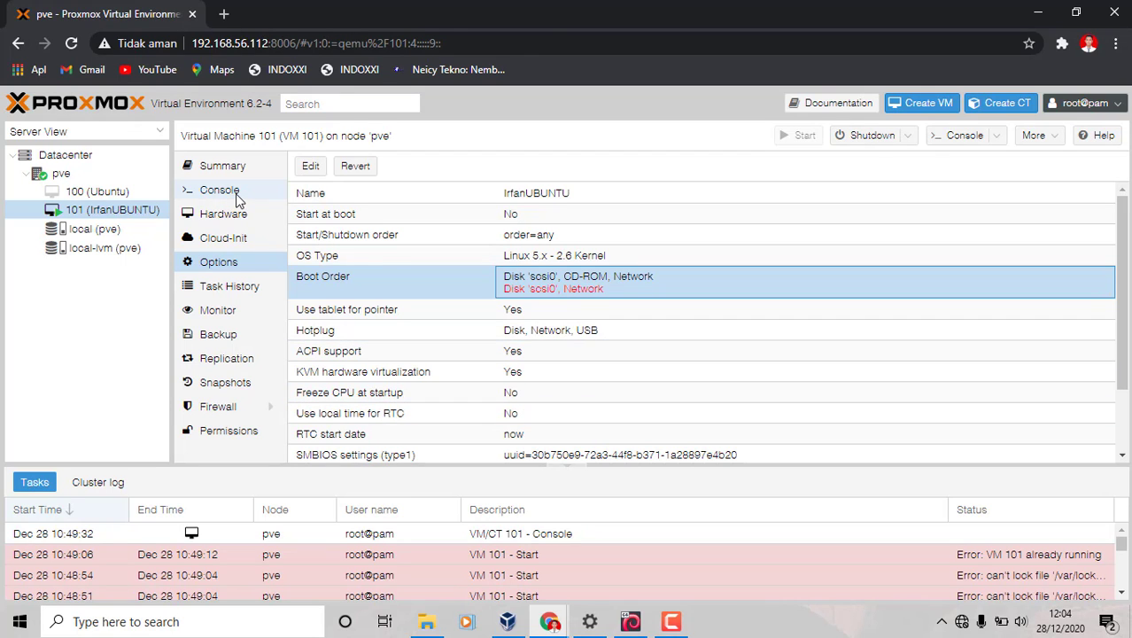
mouse_move(542, 624)
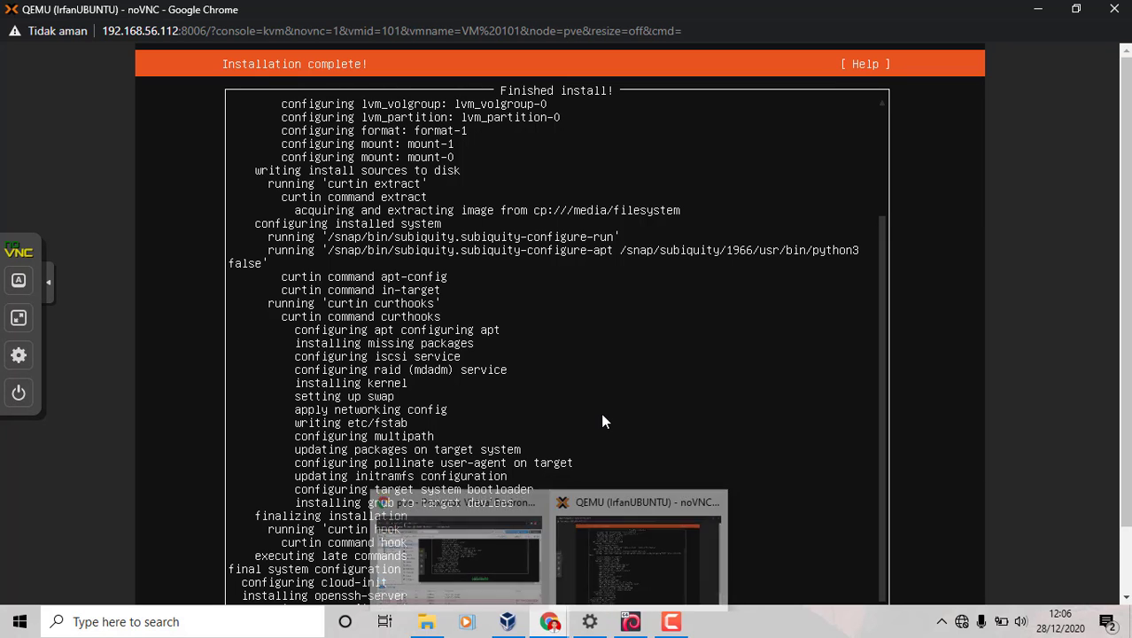
Review the full installer log, switch the console to full screen, and close the log
scroll(1127, 379, "down", 1)
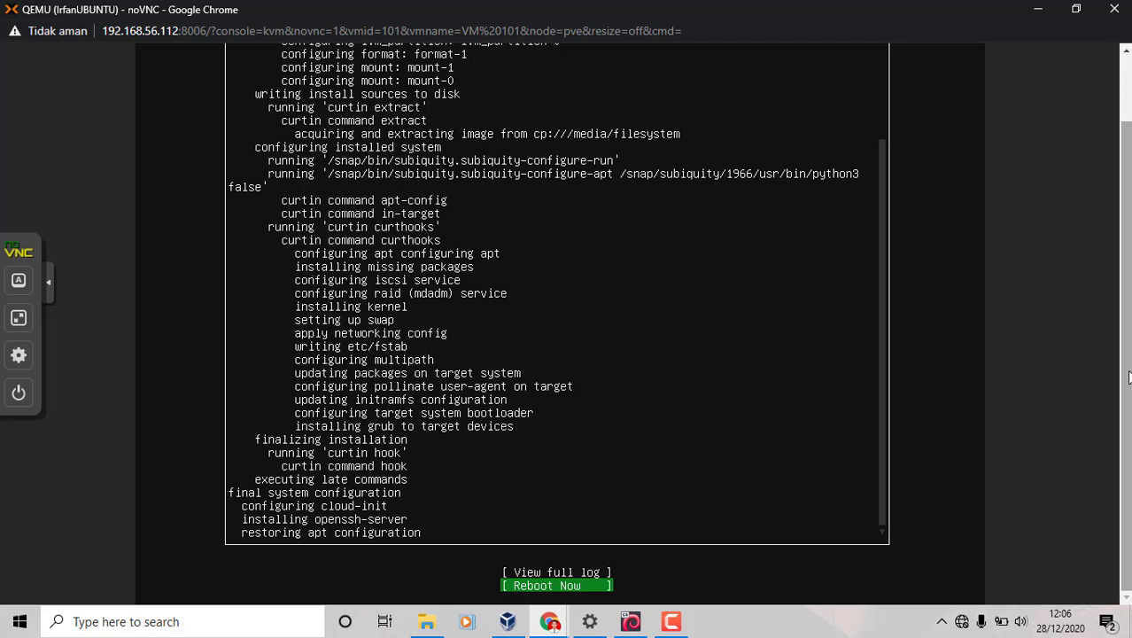
key("Up")
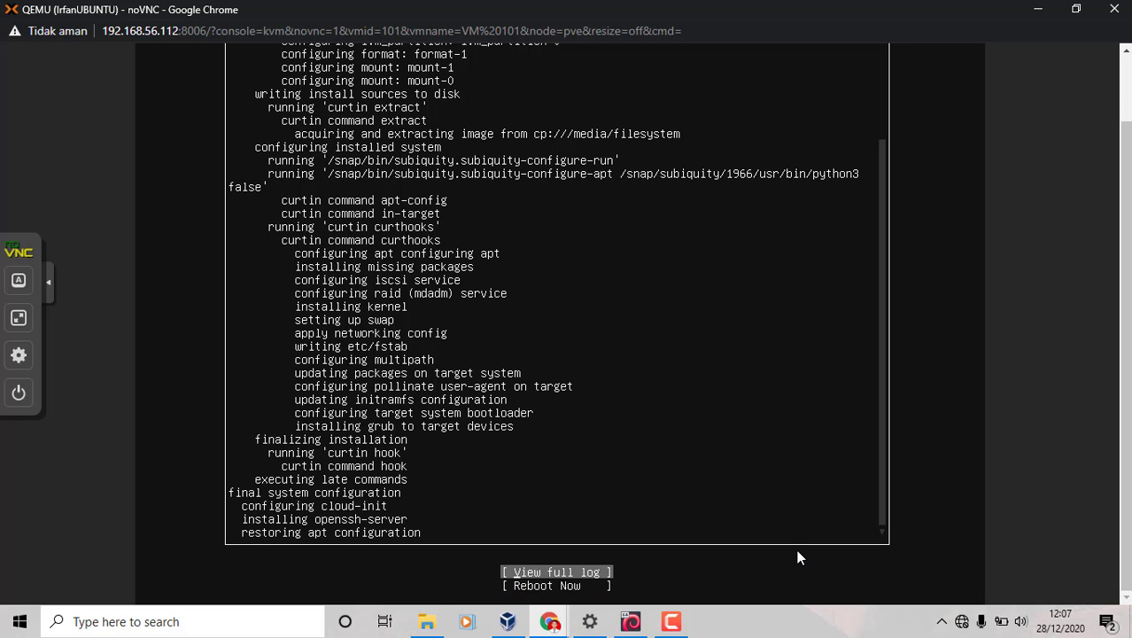
key("Return")
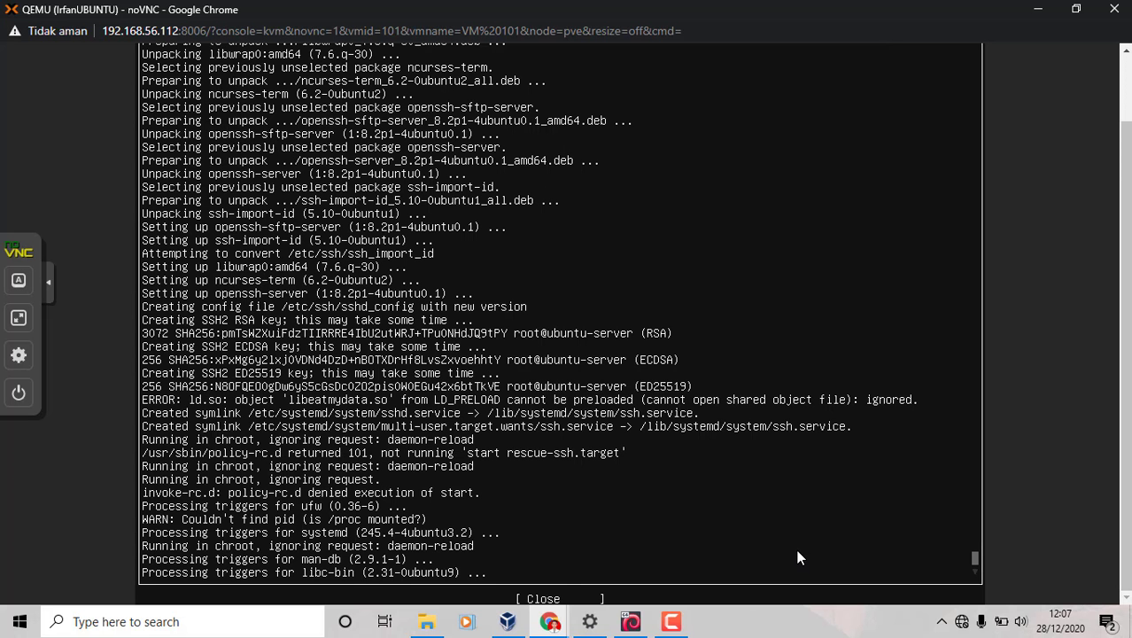
key("Up")
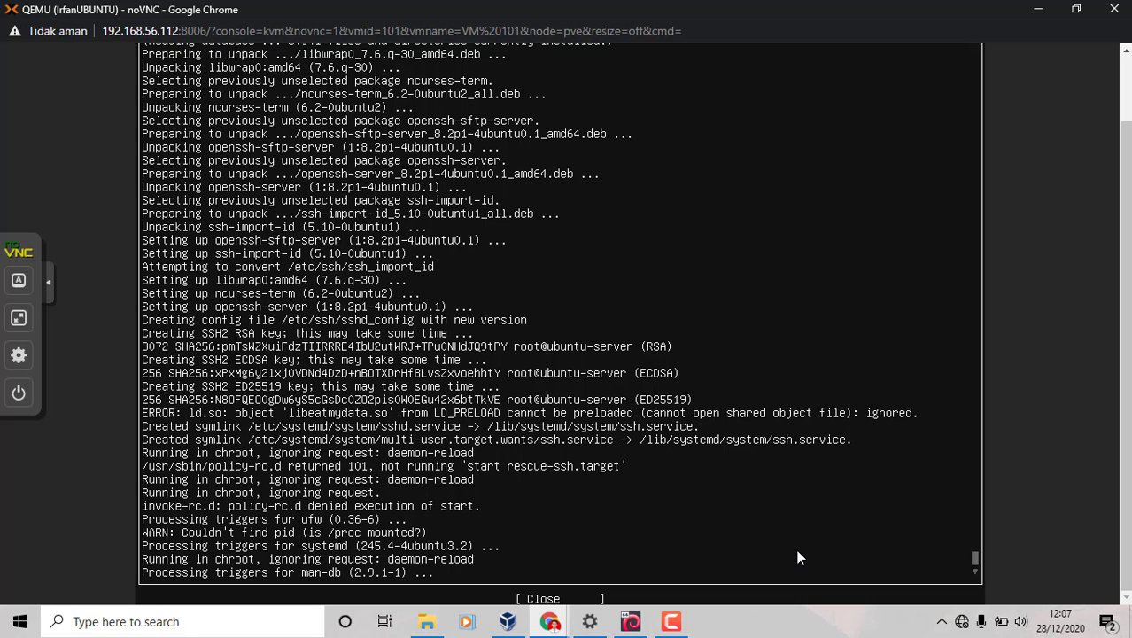
key("Down")
key("Down")
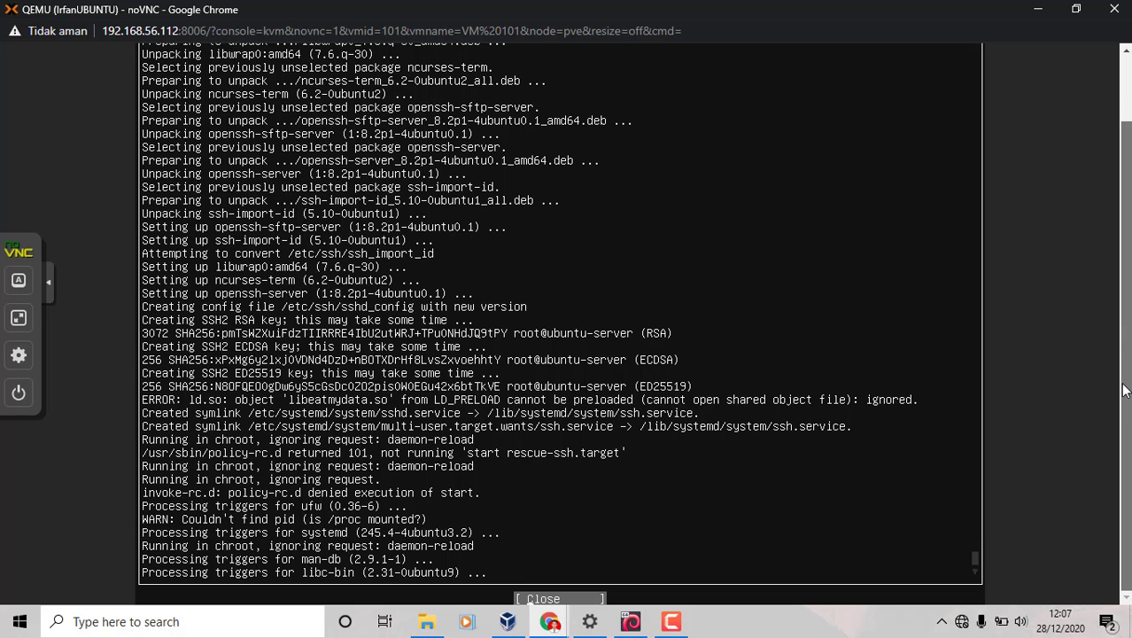
left_click(19, 317)
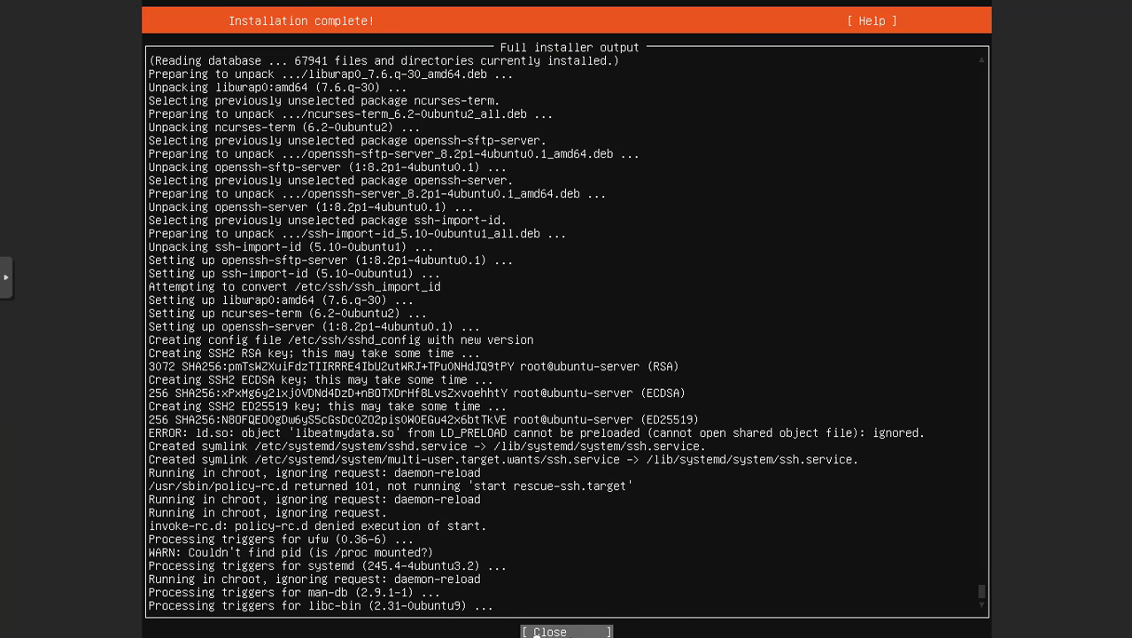
left_click(536, 632)
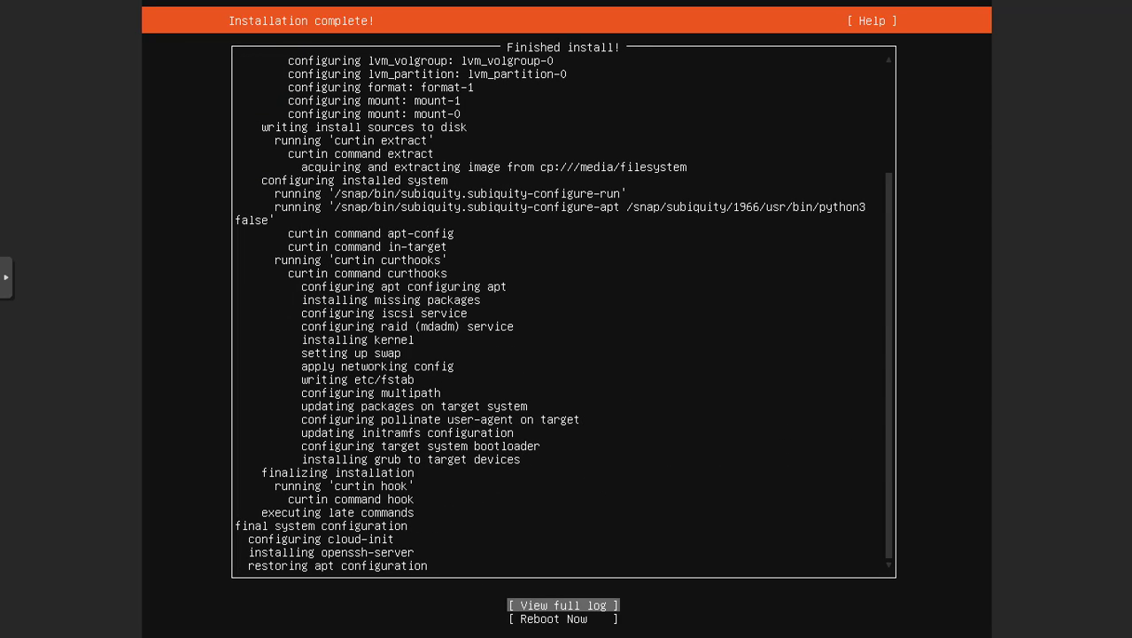
Select Reboot Now on the installer's final screen to restart VM 101
key("Down")
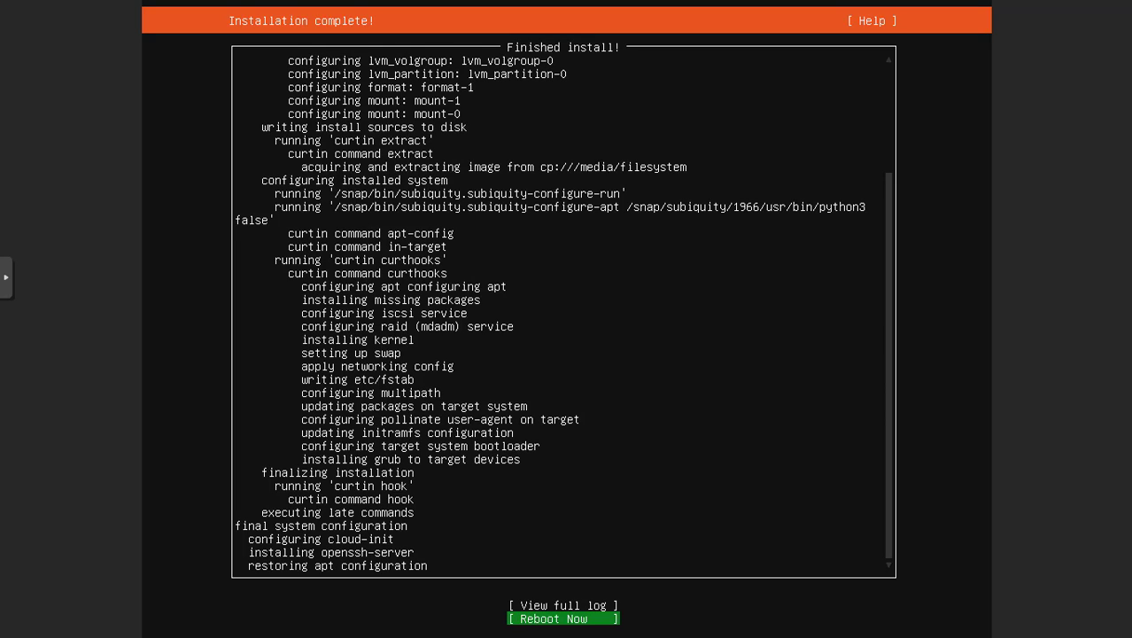
key("Return")
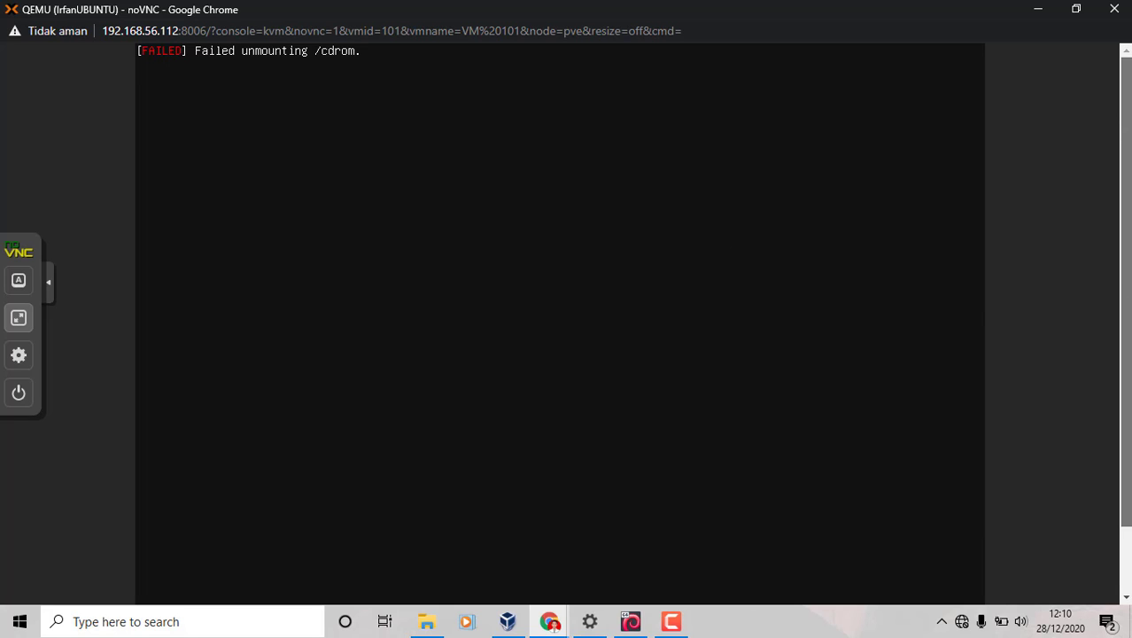
Continue past the remove-installation-medium prompt so VM 101 boots to the Ubuntu login
key("Return")
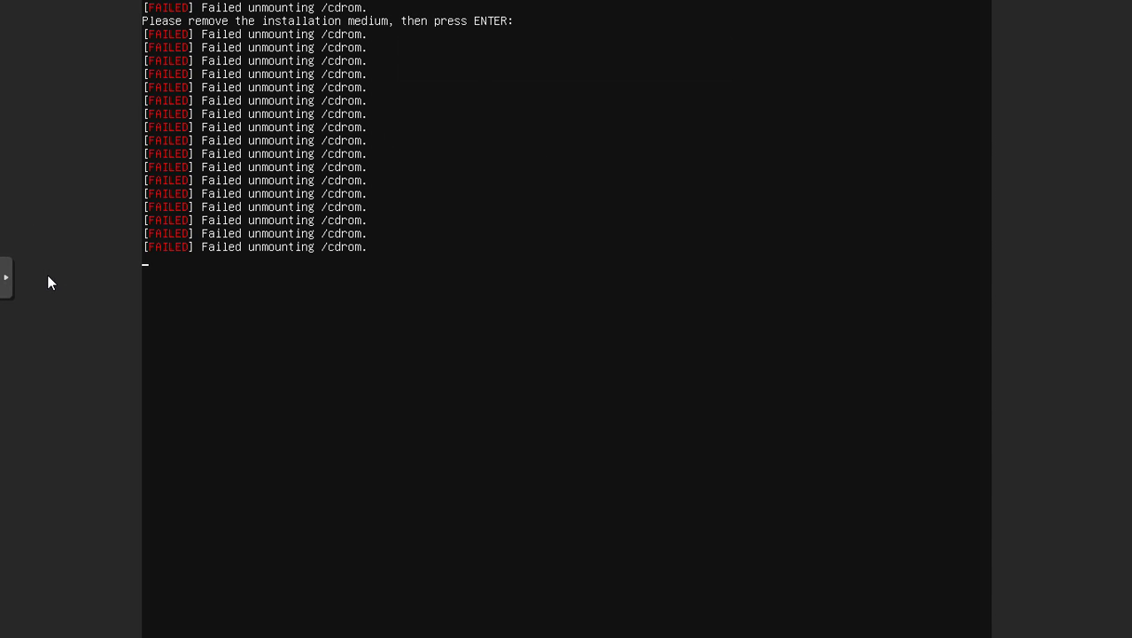
key("Escape")
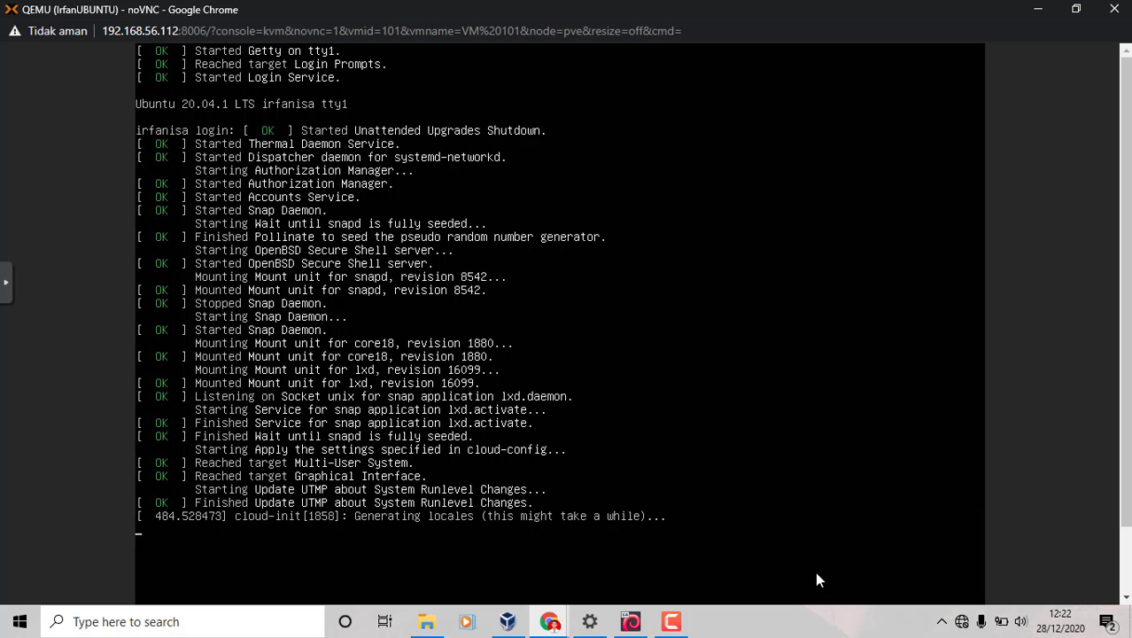
Enter a login name and password at the full-screen Ubuntu login prompt; the attempt fails
key("F11")
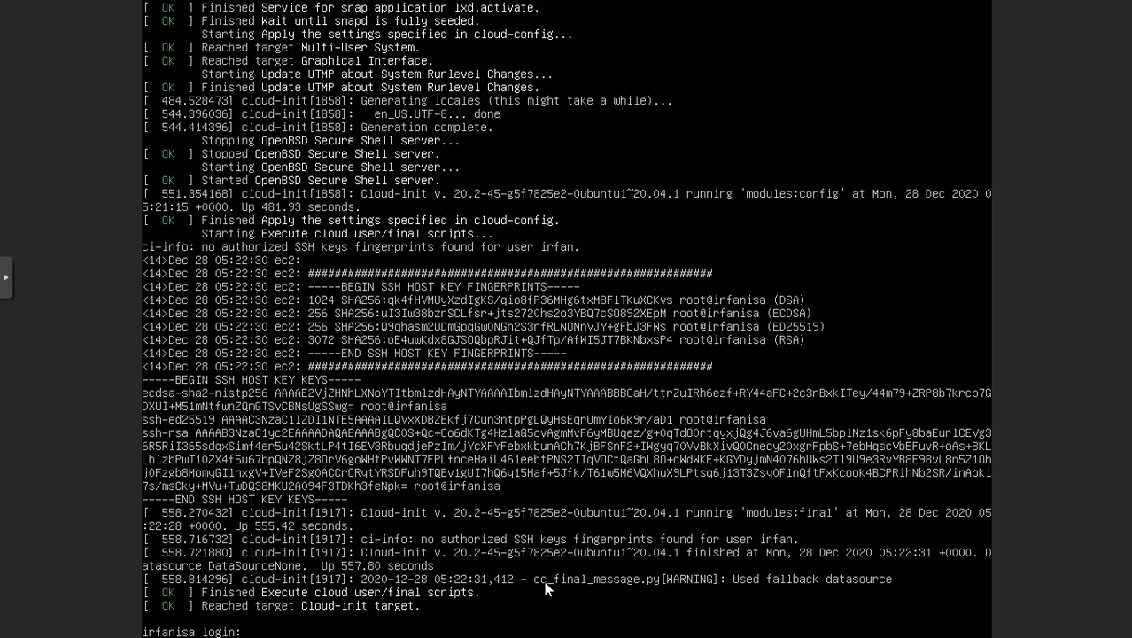
type("in: irfan0605")
key("Return")
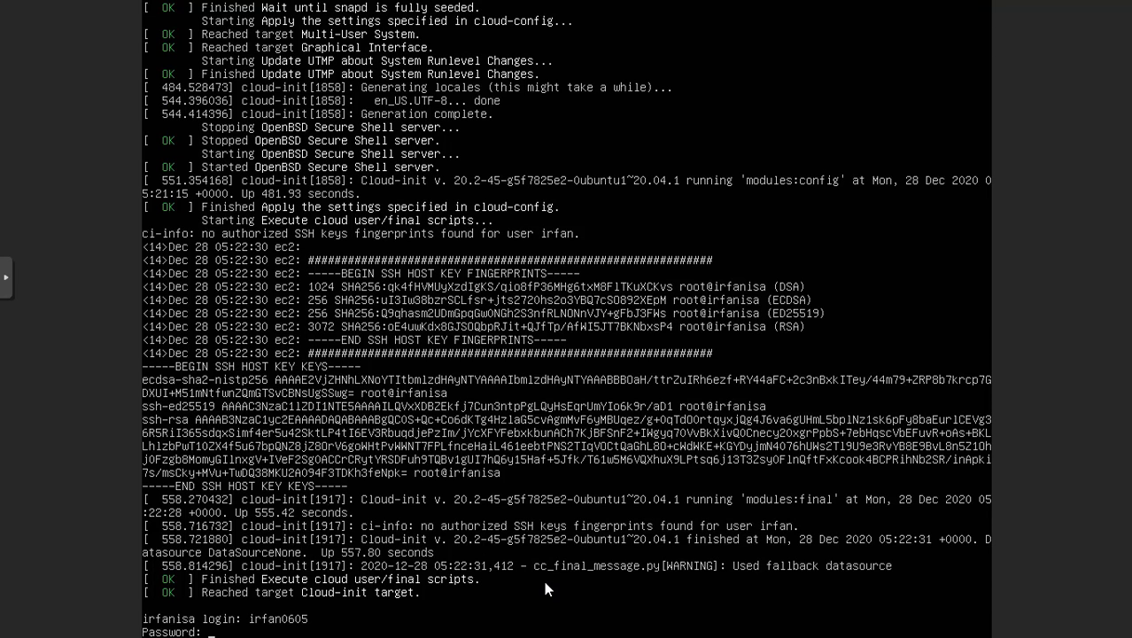
key("Return")
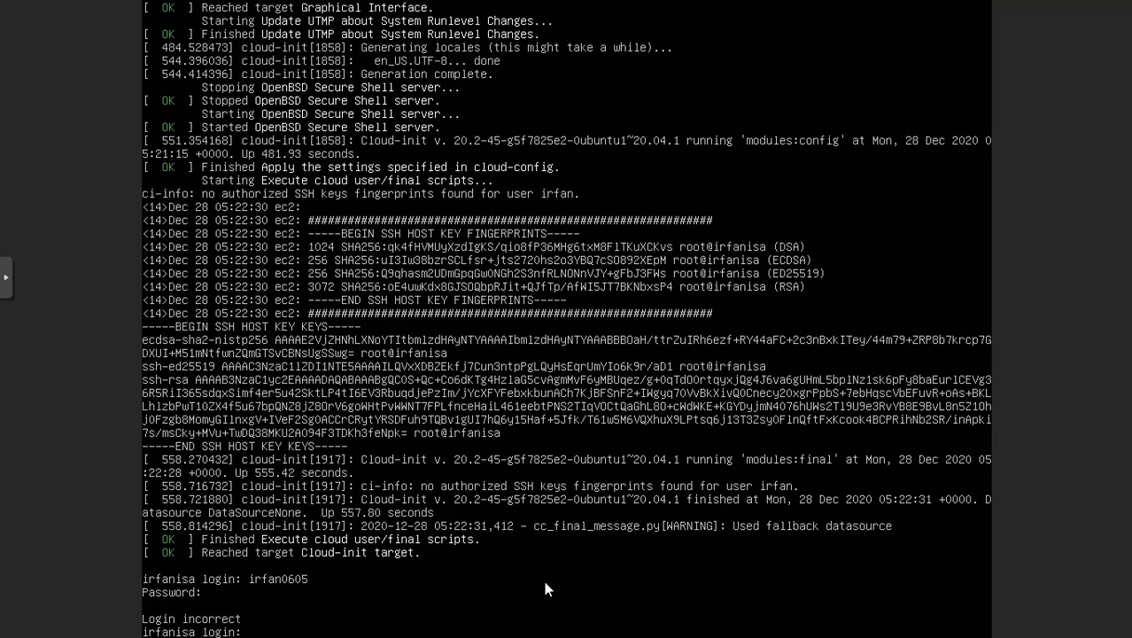
Log in with the corrected username and the account password
type("irfan")
key("Return")
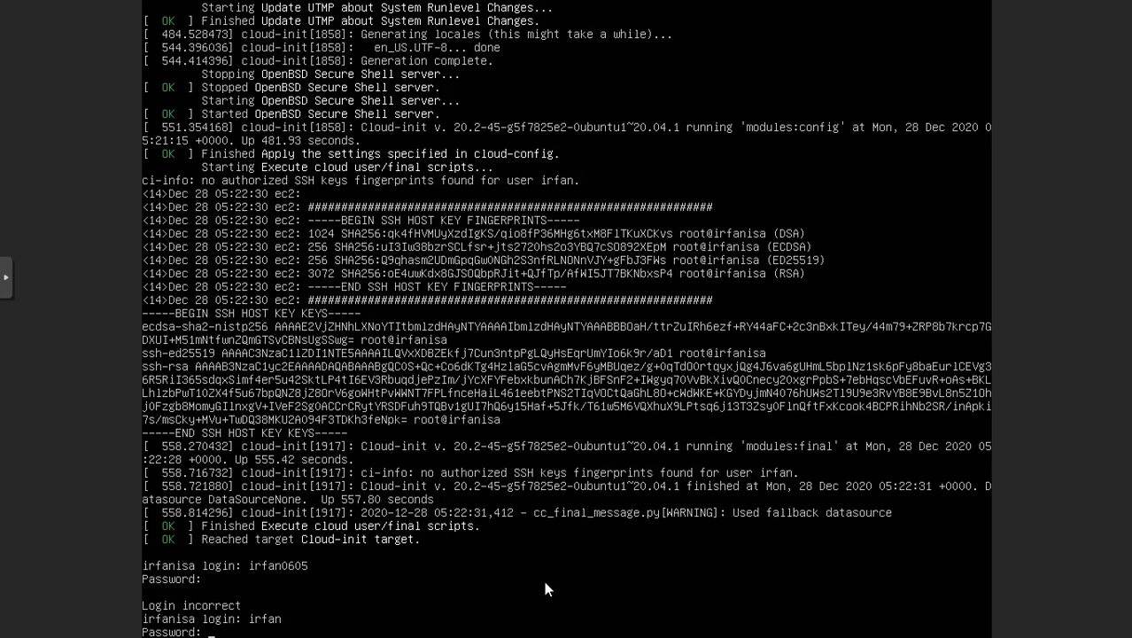
key("Return")
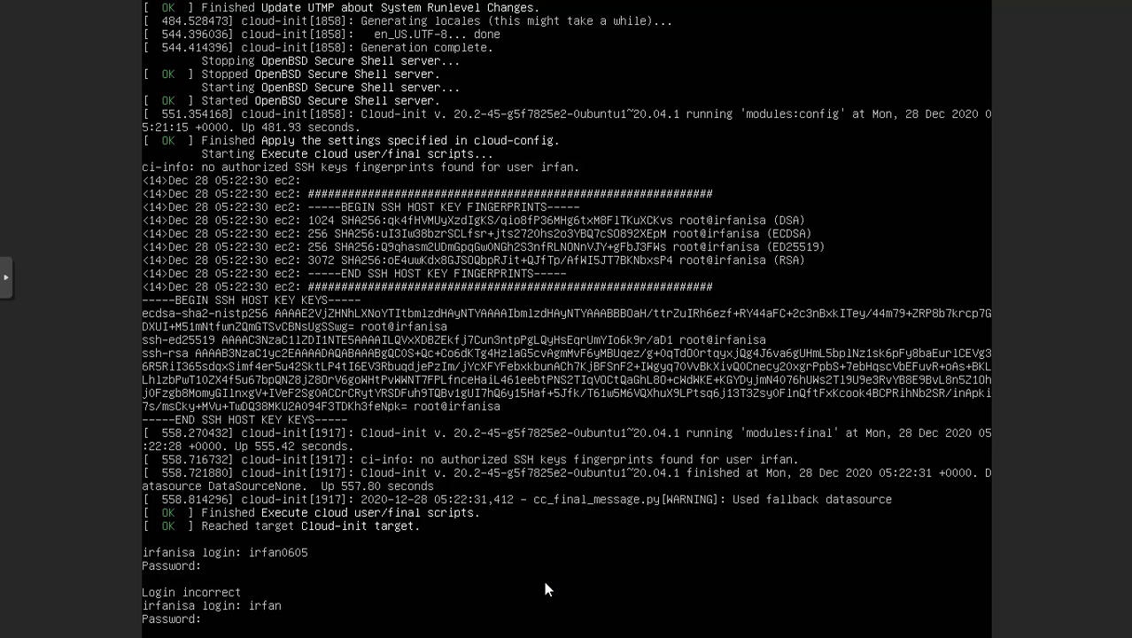
key("Return")
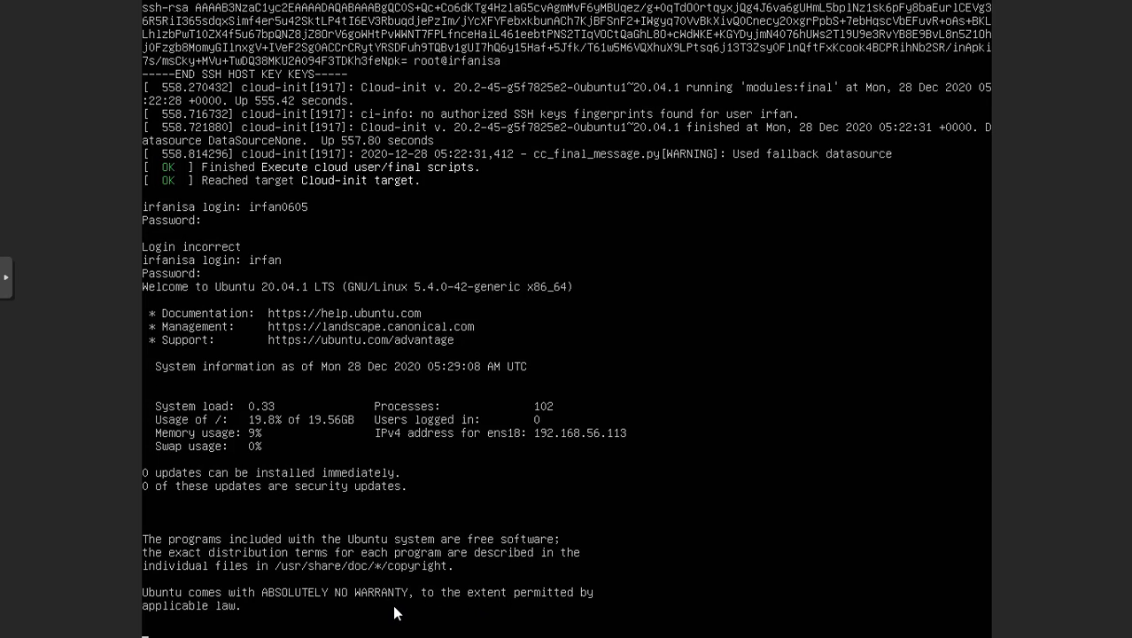
Clear the terminal down to a single empty shell prompt
key("Return")
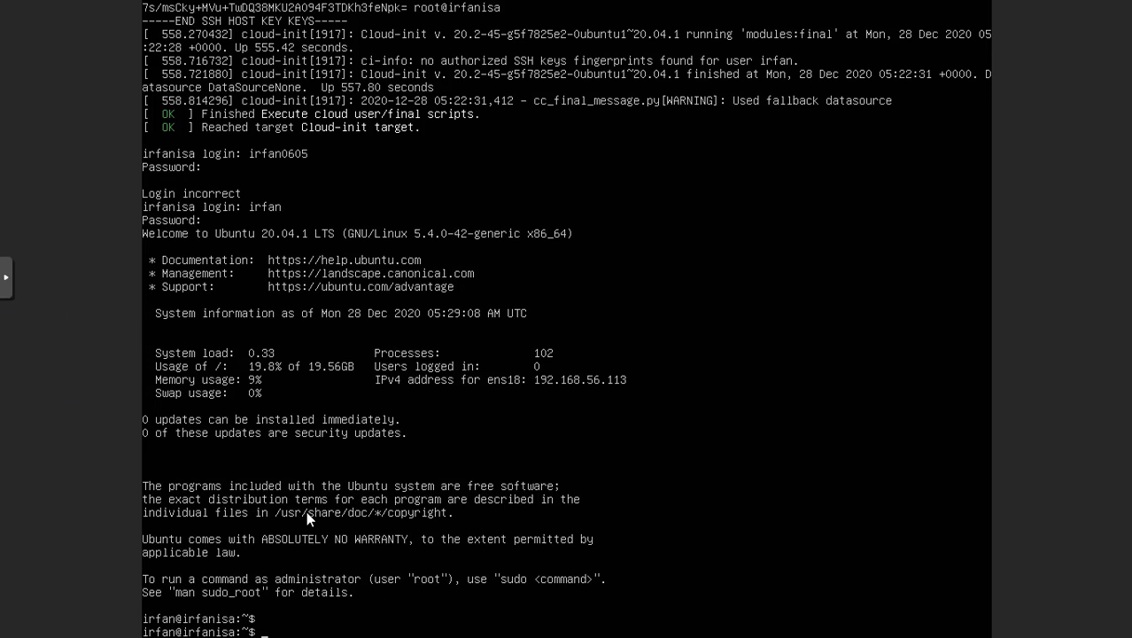
left_click(12, 285)
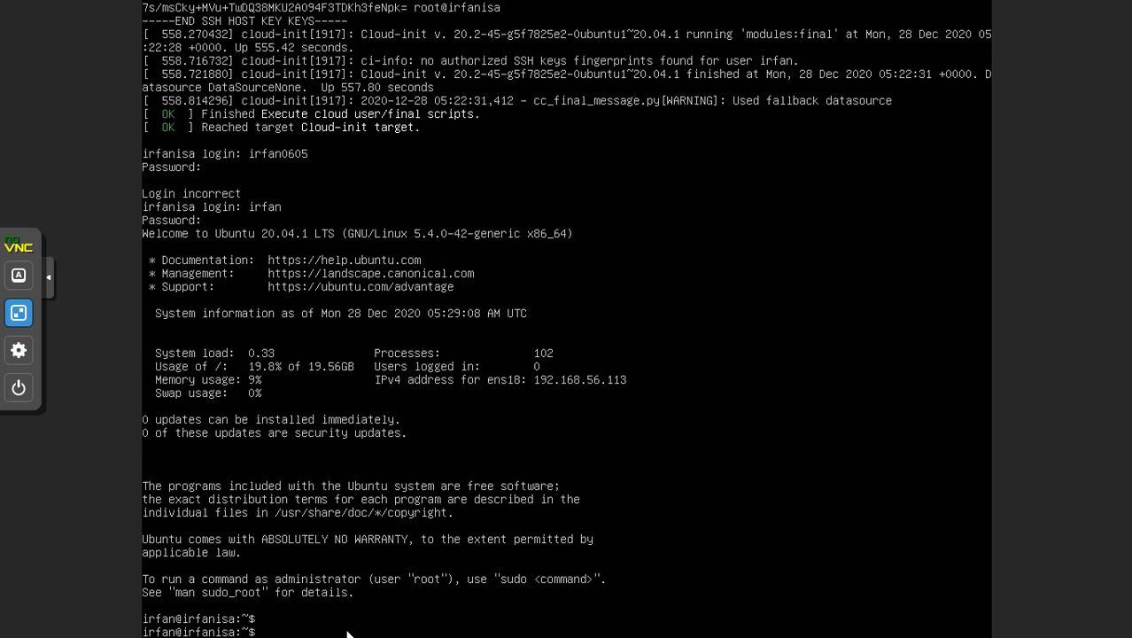
key("ctrl+l")
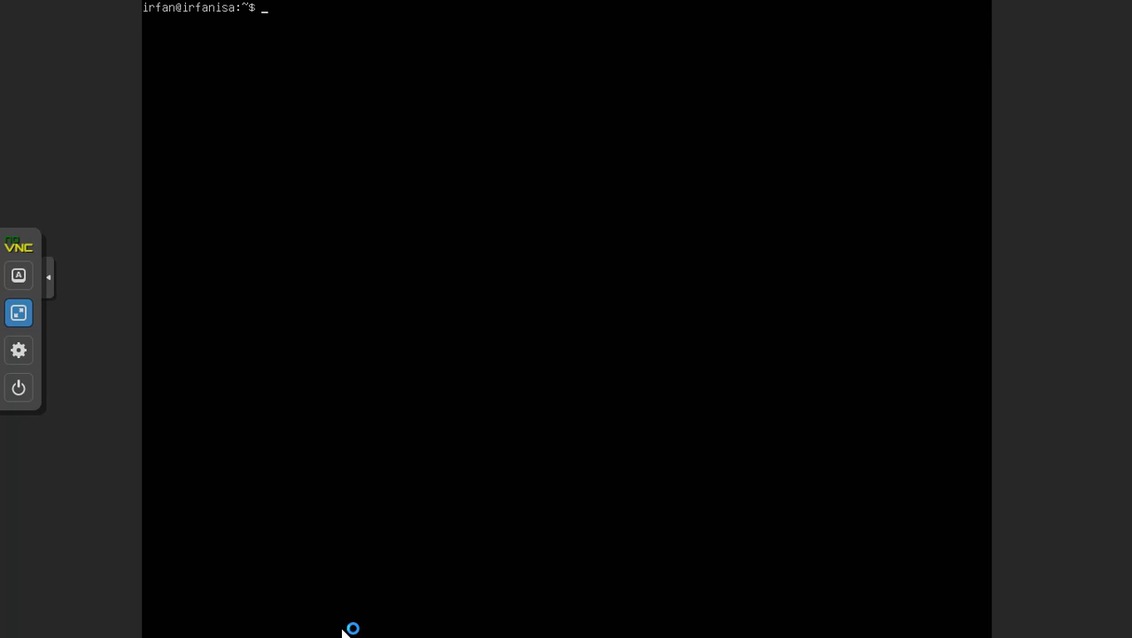
Exit full screen and type 'sudo apt update && apt upgrade' at the shell prompt
left_click(16, 317)
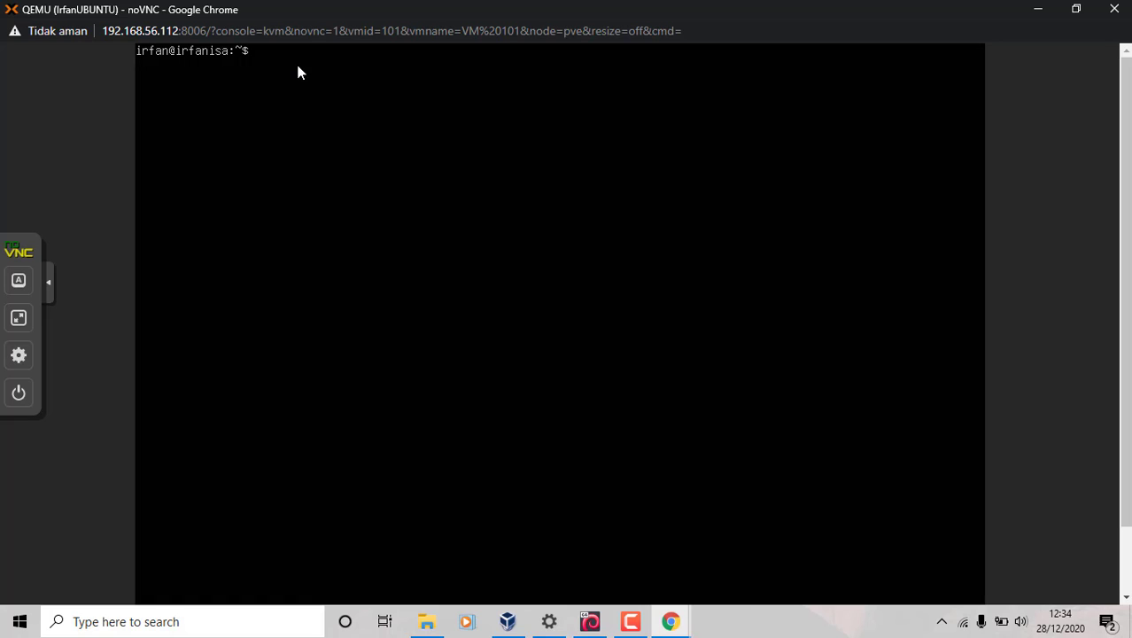
key("Return")
key("Return")
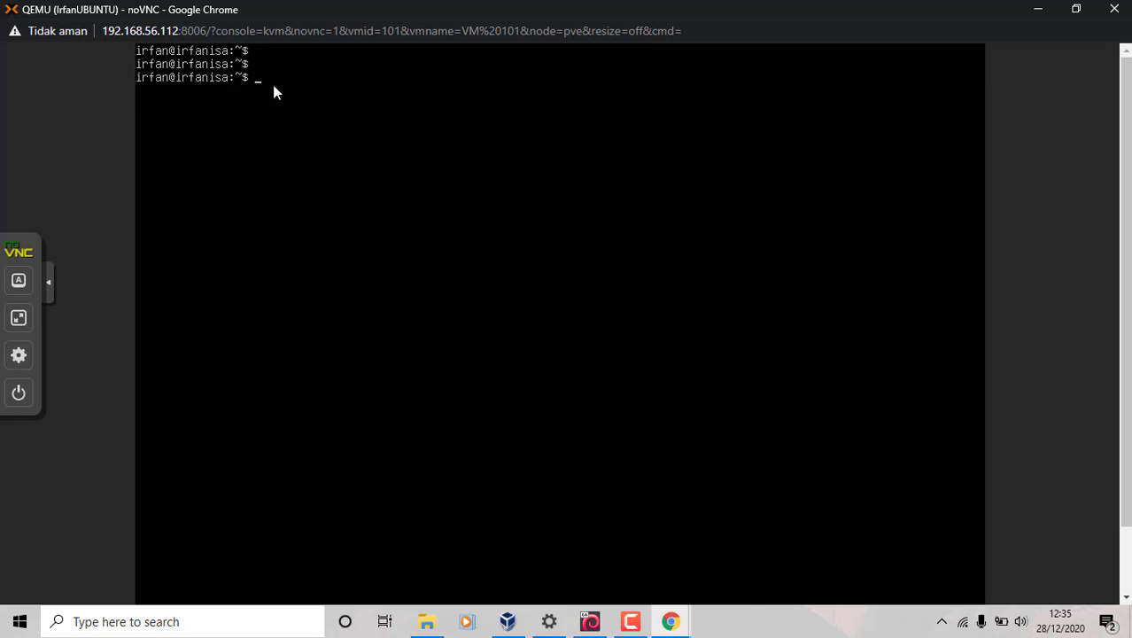
type("sudo apt update && apt upgrade")
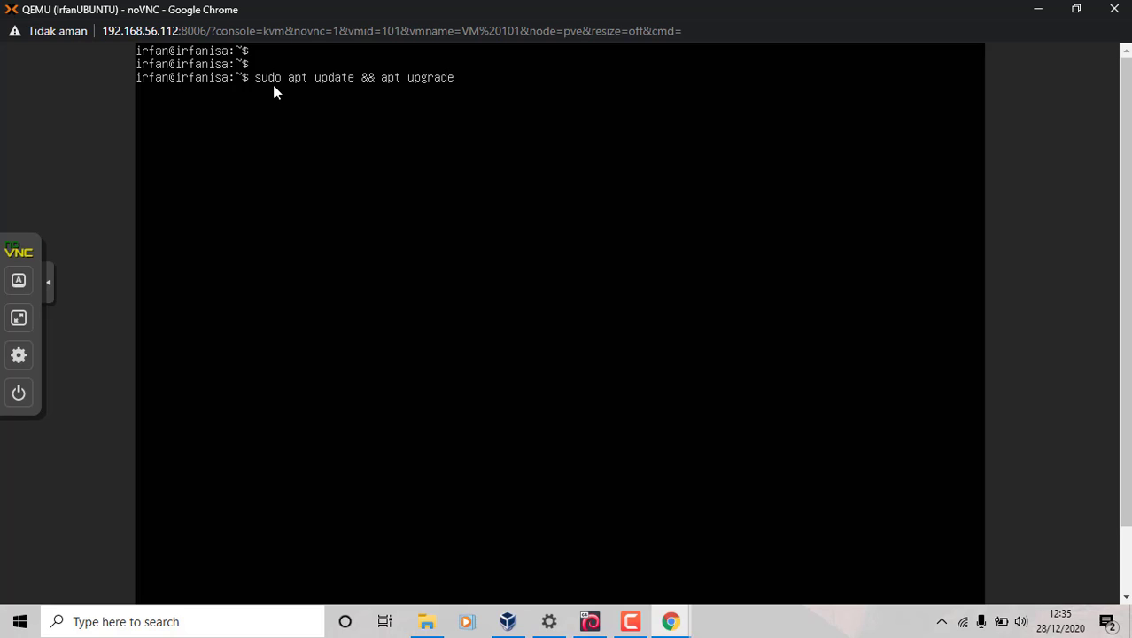